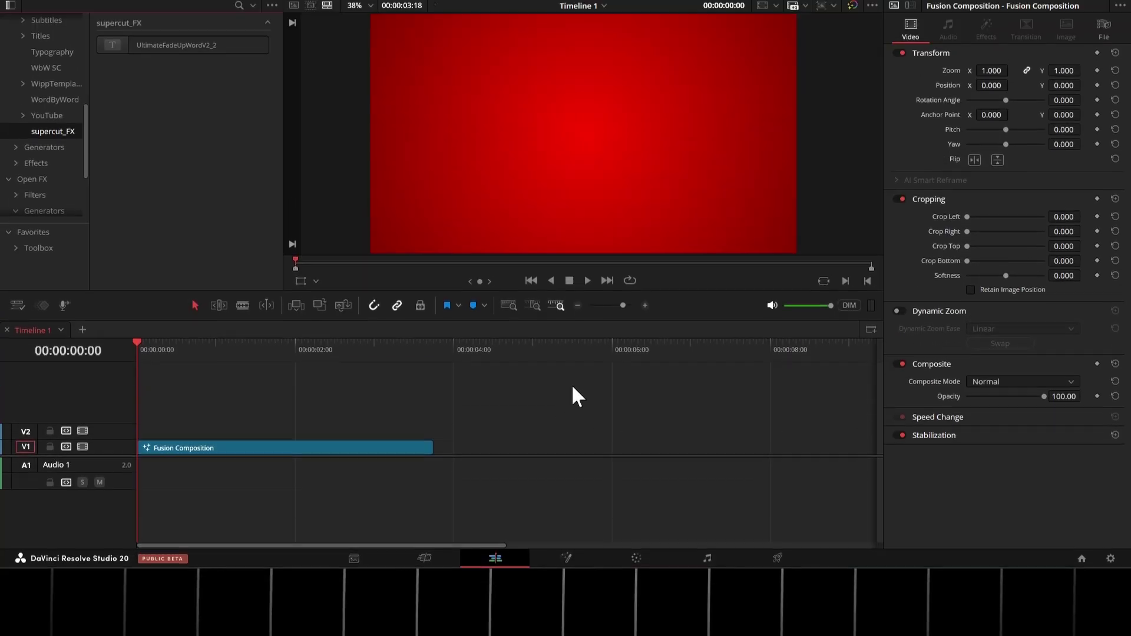
# Place UltimateFadeUpWordV2_2 on V2 at the start and extend it to the Fusion Composition's end
pyautogui.moveTo(146, 46); pyautogui.dragTo(146, 437)
pyautogui.moveTo(145, 476); pyautogui.dragTo(140, 472)
pyautogui.click(141, 472)
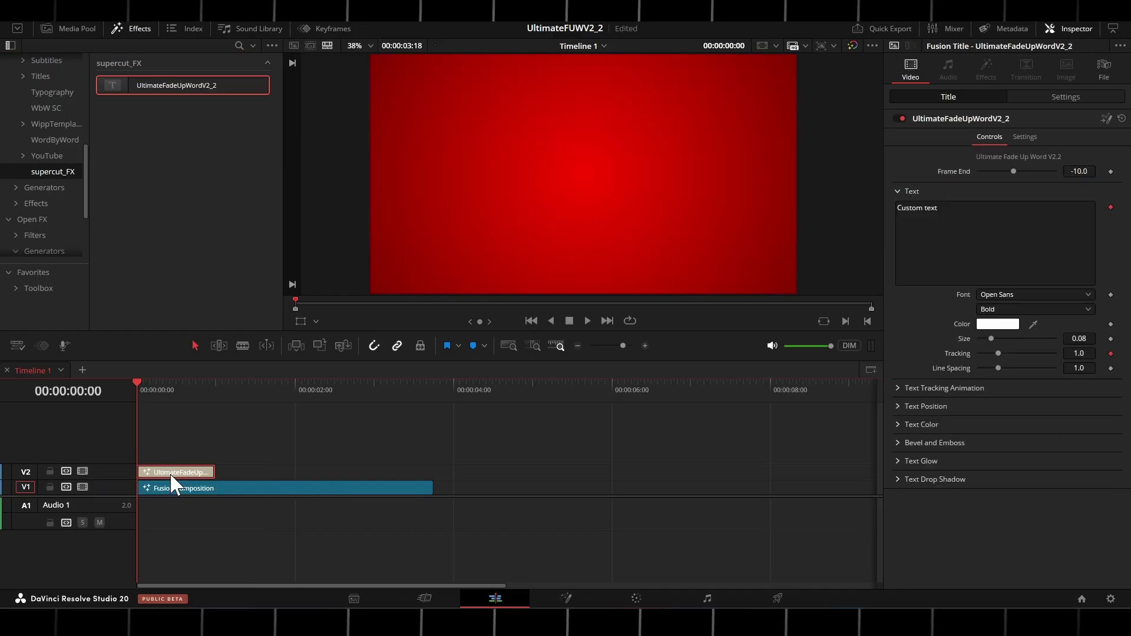
pyautogui.moveTo(218, 472); pyautogui.dragTo(431, 476)
# Replace the placeholder text with THIS IS MY TEXT / RIGHT HERE and play the preview
pyautogui.click(980, 237)
pyautogui.write('Th')
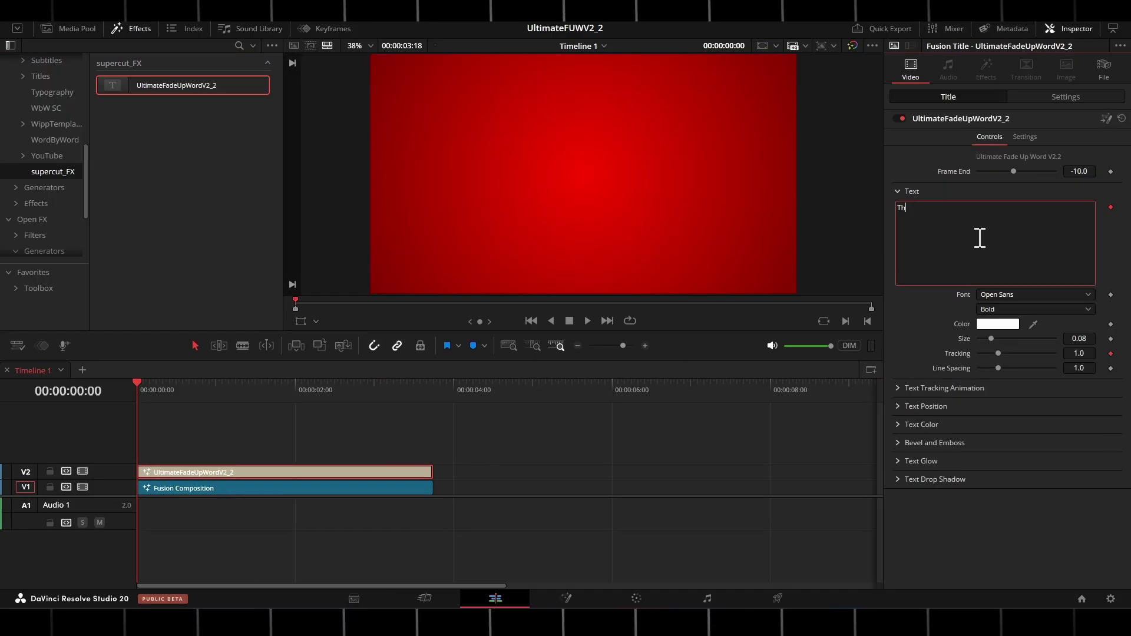
pyautogui.write('HIS IS MY TEXT RIG')
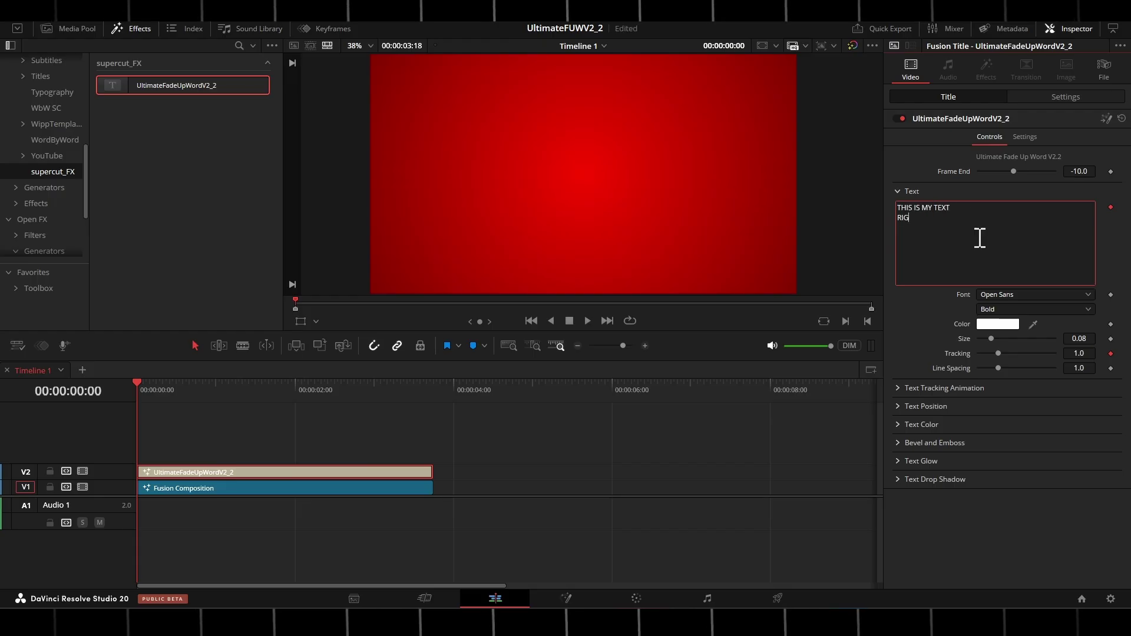
pyautogui.write('HT HERE')
pyautogui.press('space')
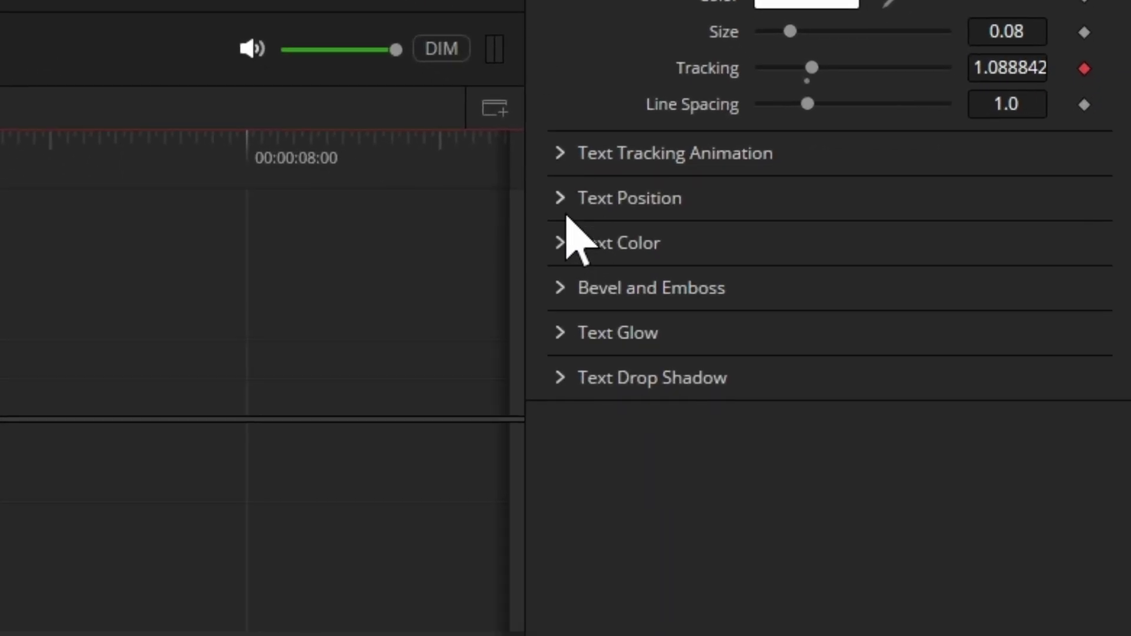
# Flatten the end of the Text Tracking Animation curve into an ease-out
pyautogui.click(560, 154)
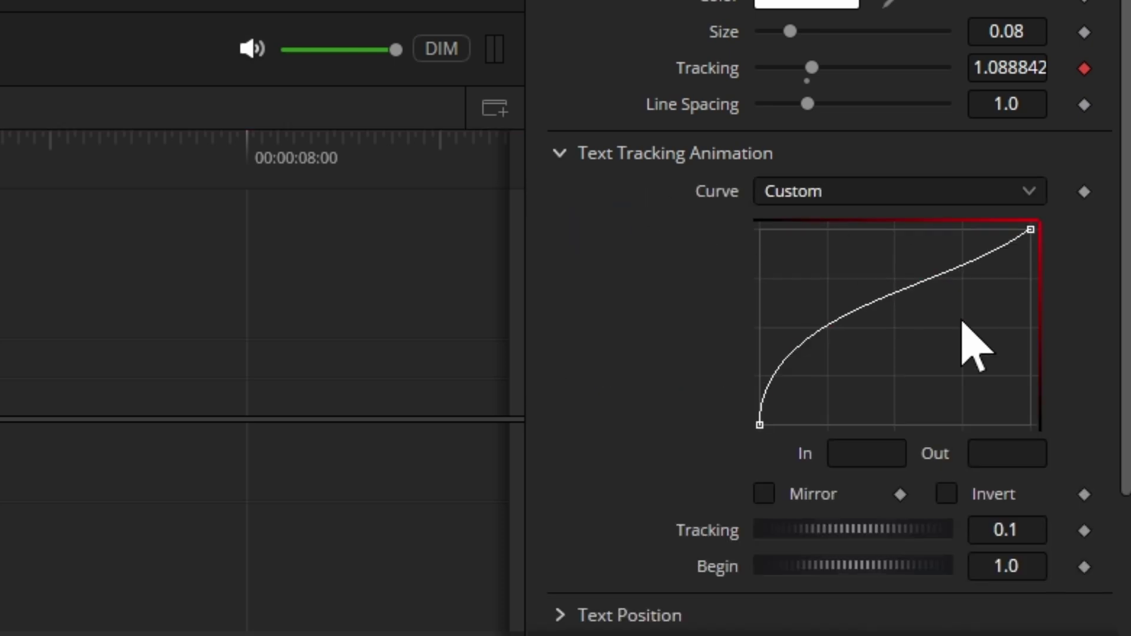
pyautogui.click(1031, 230)
pyautogui.moveTo(949, 299); pyautogui.dragTo(897, 236)
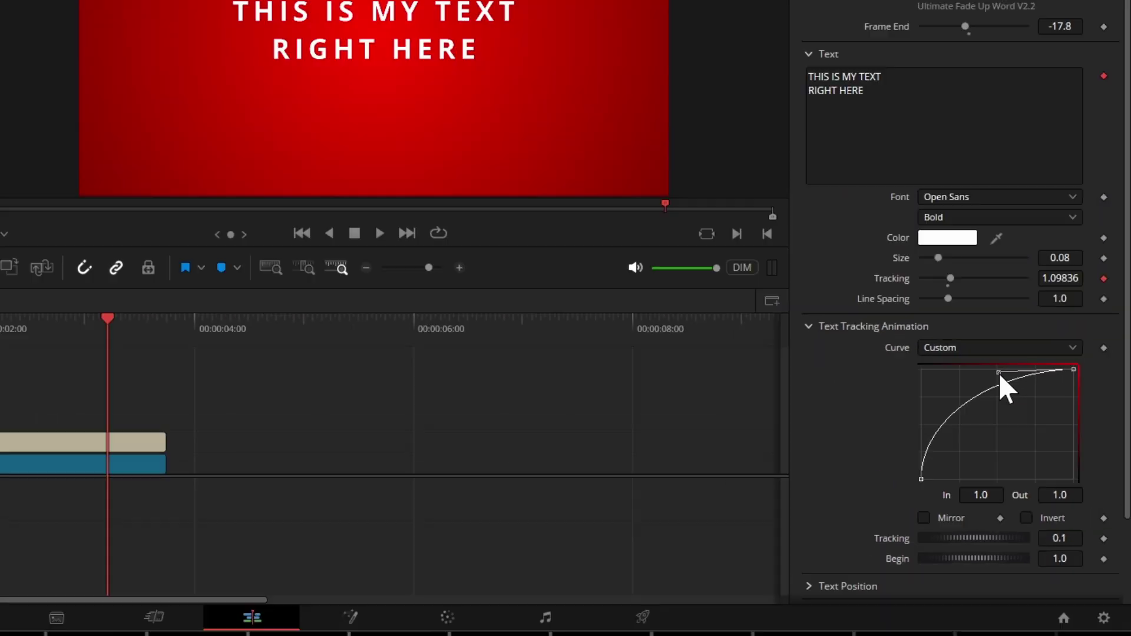
pyautogui.moveTo(1006, 530); pyautogui.dragTo(1020, 530)
# Play the title's fade-up from the timeline start, then stop
pyautogui.click(139, 391)
pyautogui.press('space')
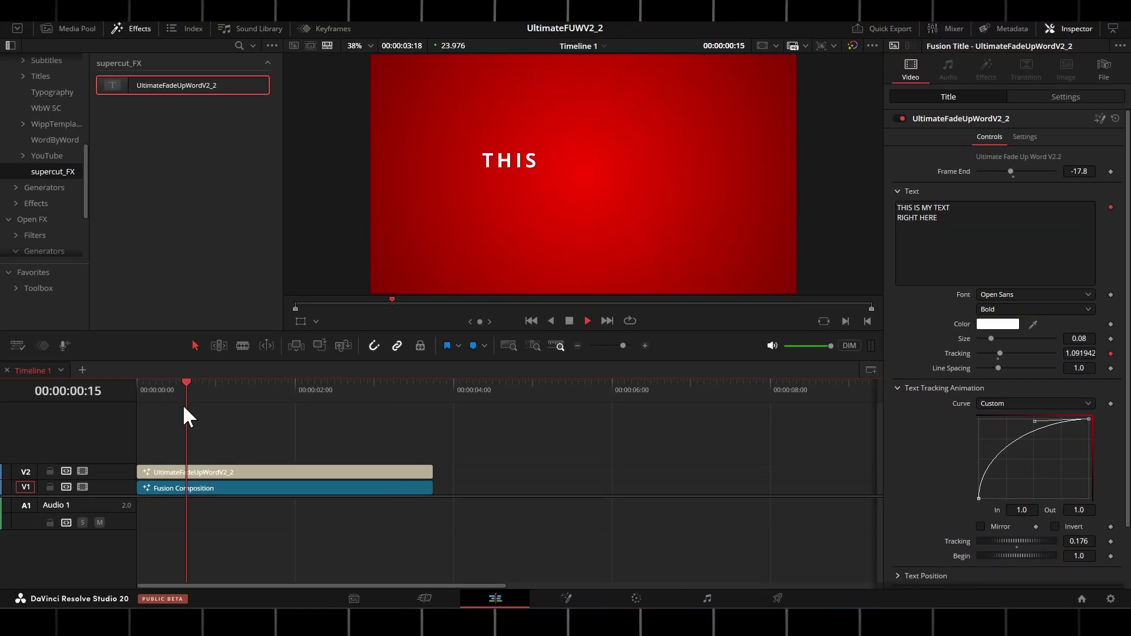
pyautogui.press('space')
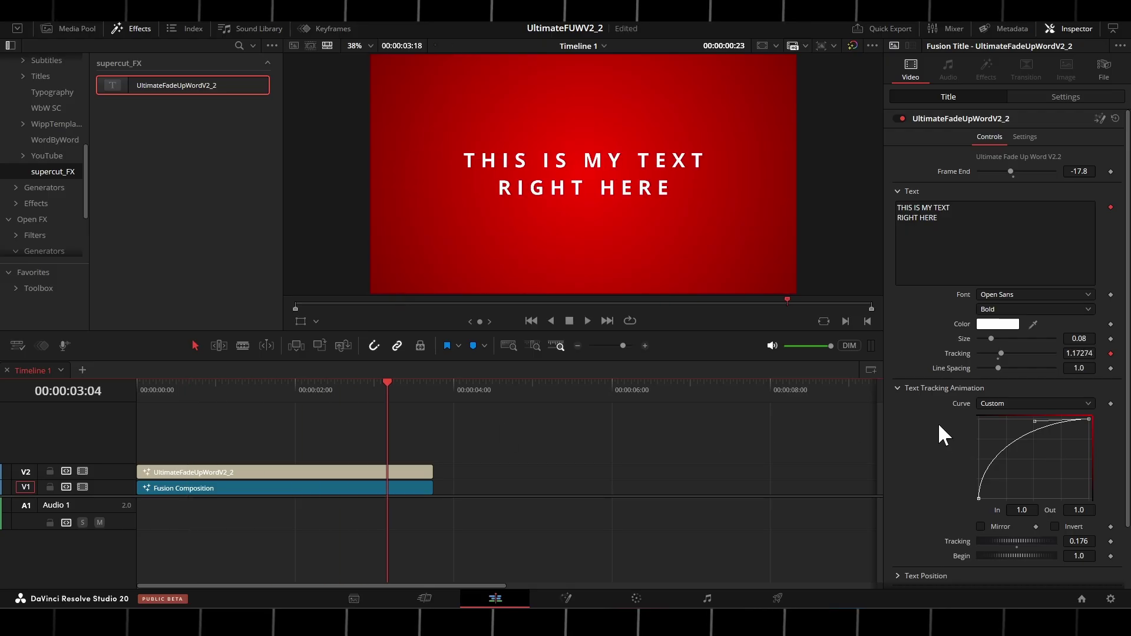
# Expand the Text Position settings in the Inspector
pyautogui.scroll(-2, 938, 423)
pyautogui.click(898, 506)
pyautogui.scroll(-1, 964, 460)
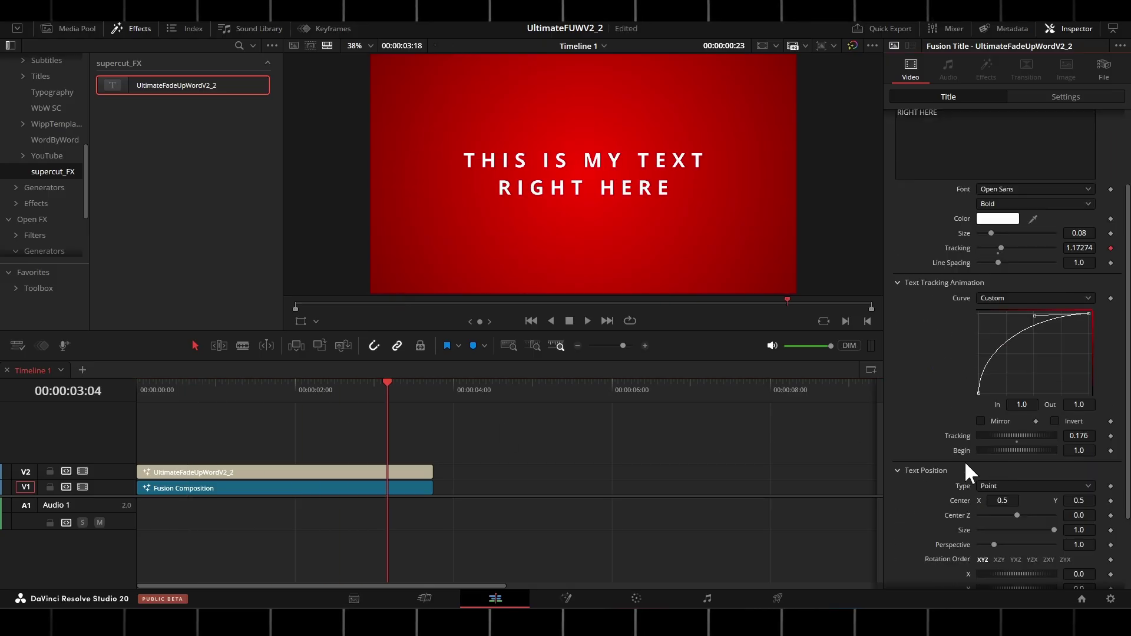
# Adjust the text position, then try red and orange in the Text Color picker and cancel
pyautogui.moveTo(1084, 500); pyautogui.dragTo(1015, 491)
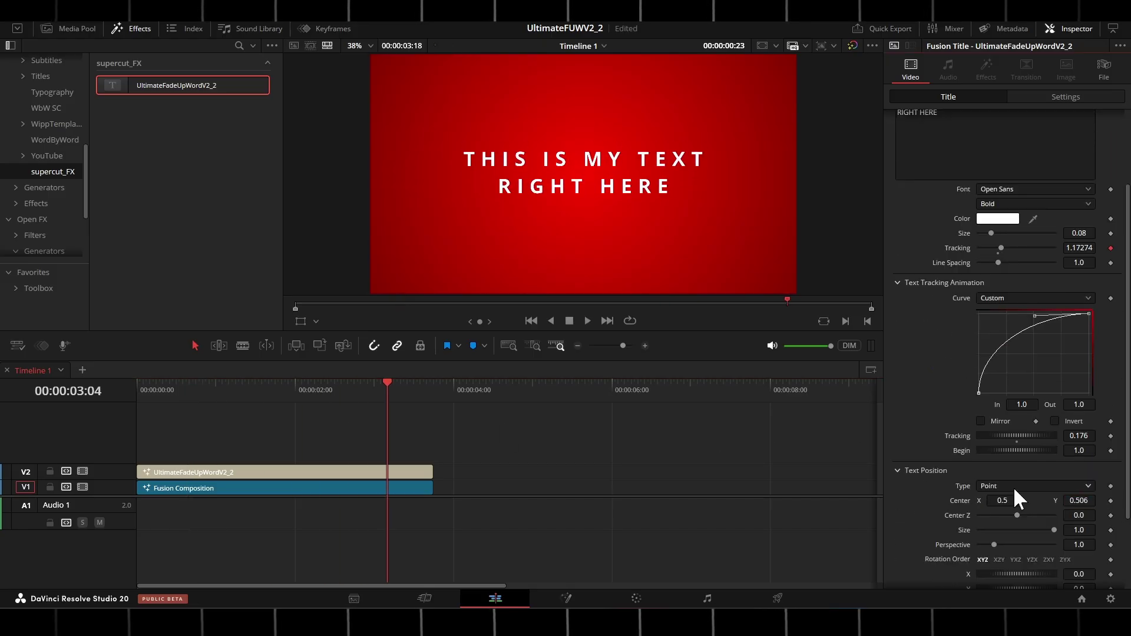
pyautogui.click(899, 471)
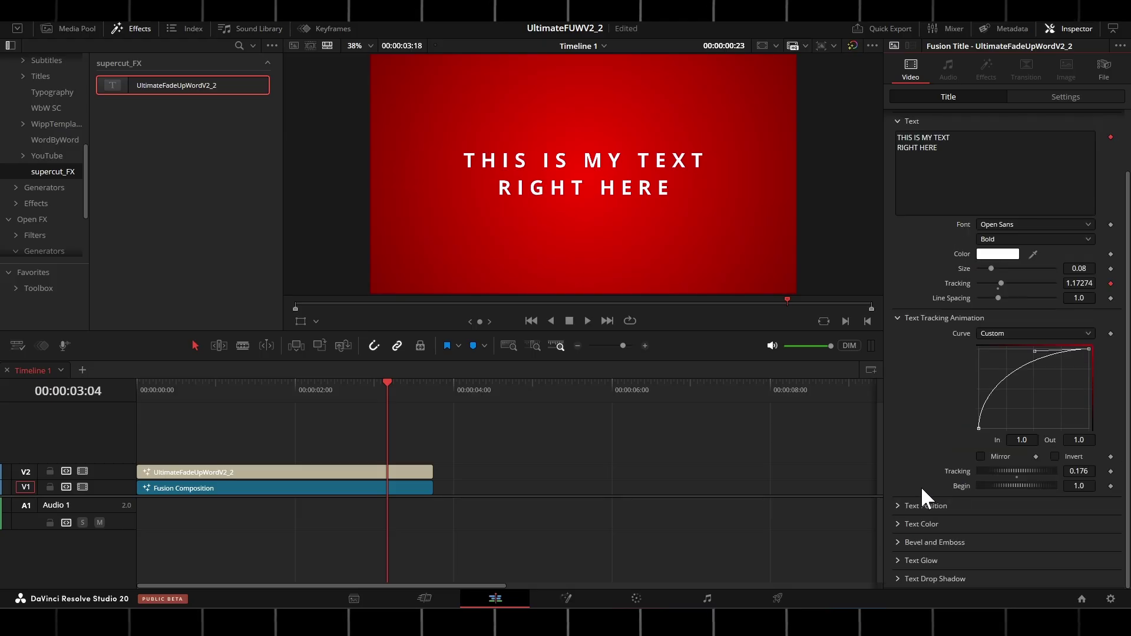
pyautogui.click(898, 524)
pyautogui.scroll(-4, 942, 454)
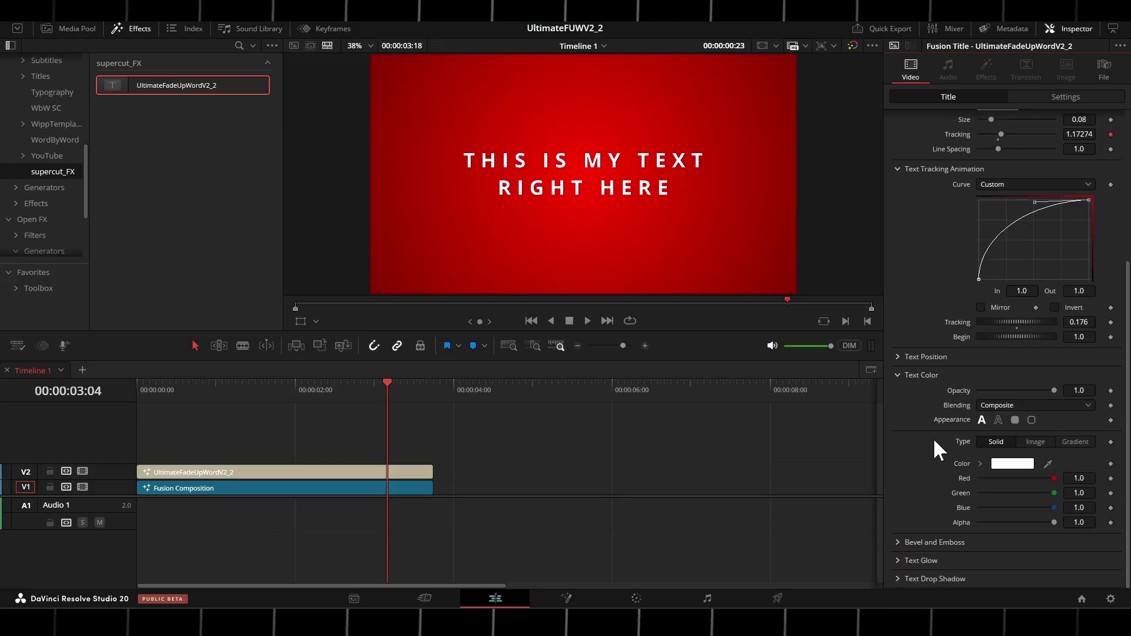
pyautogui.click(1024, 463)
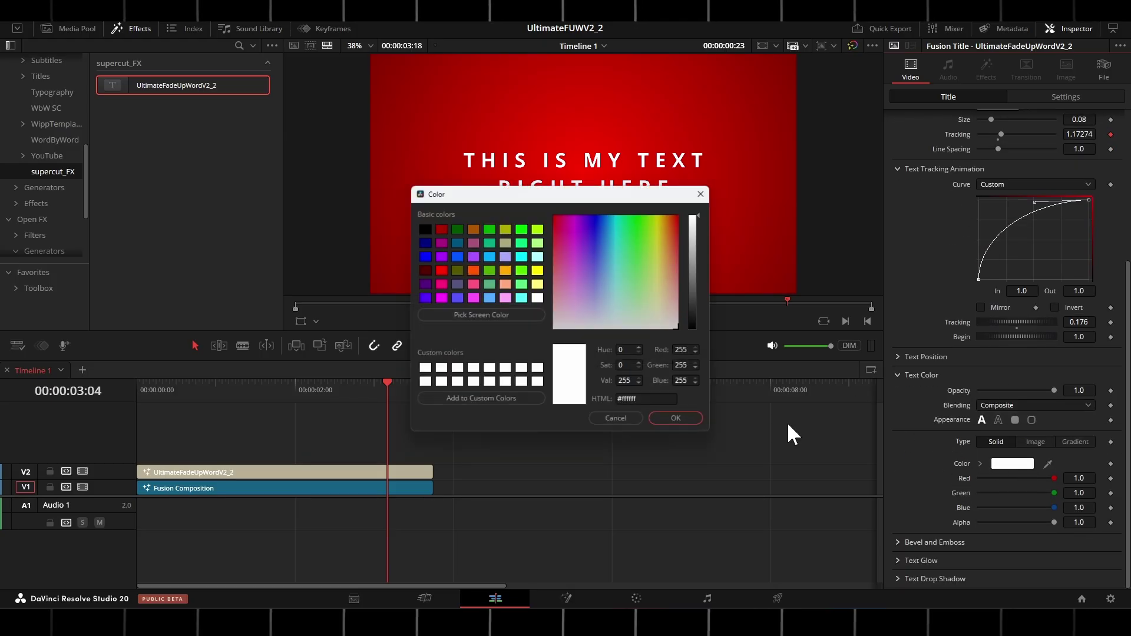
pyautogui.click(439, 270)
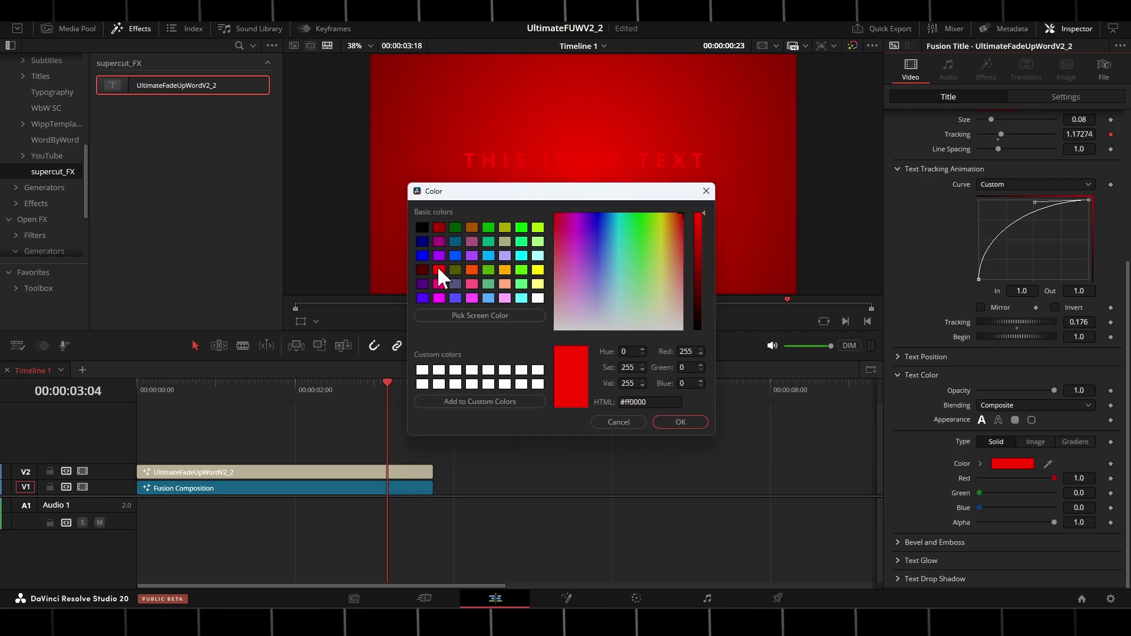
pyautogui.click(472, 270)
pyautogui.click(438, 270)
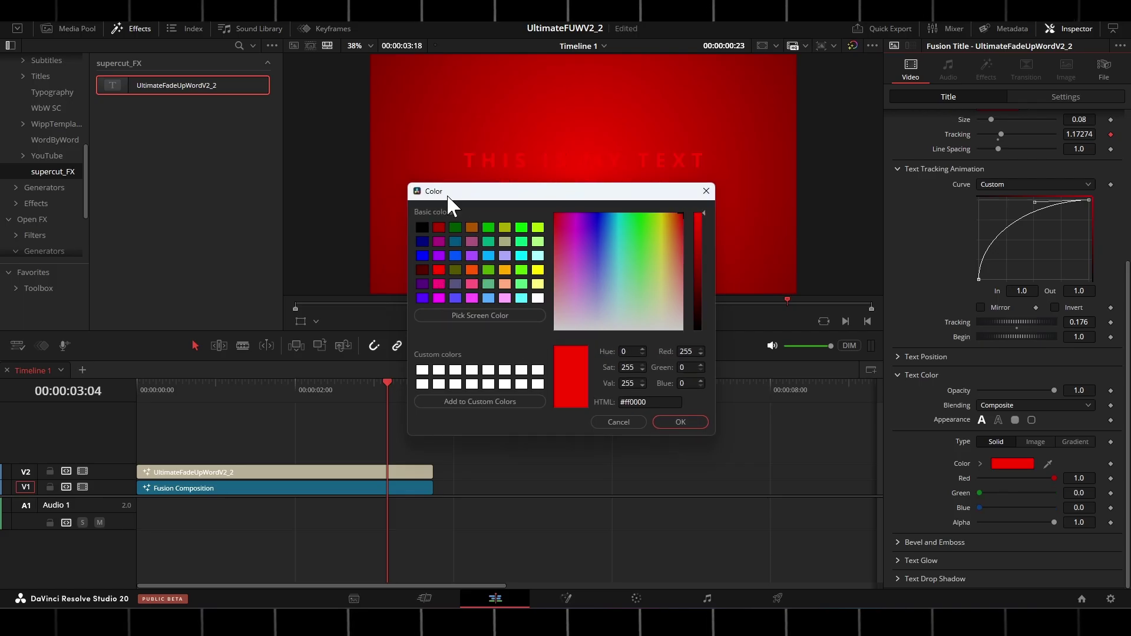
pyautogui.click(706, 190)
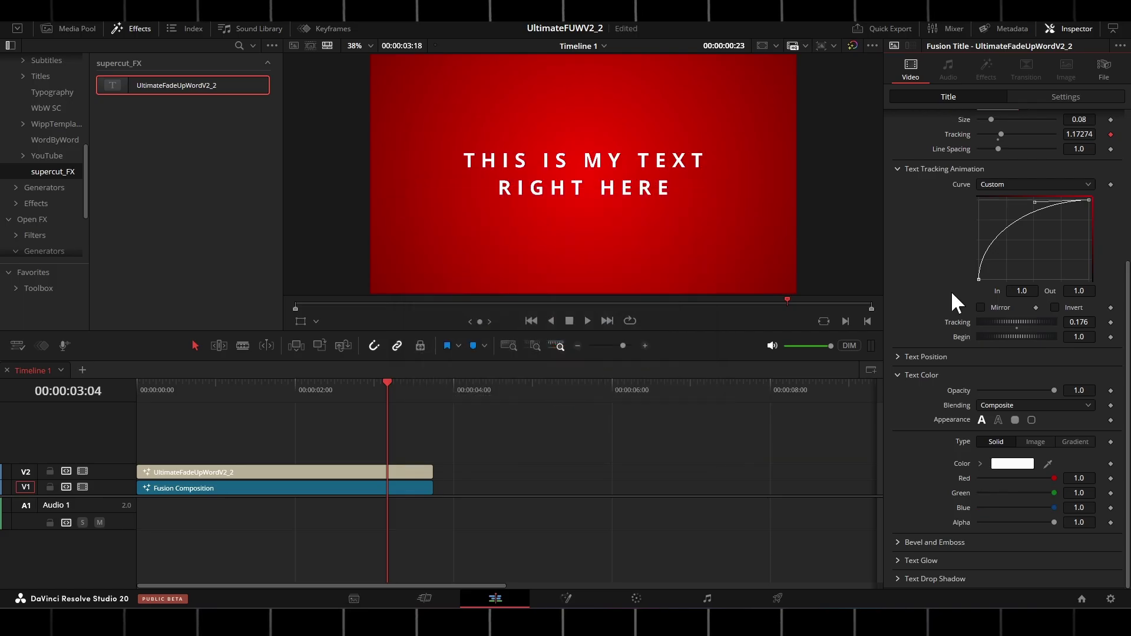
# Expand Bevel and Emboss and turn on Text Glow
pyautogui.click(900, 542)
pyautogui.scroll(-1, 994, 536)
pyautogui.scroll(-3, 1053, 546)
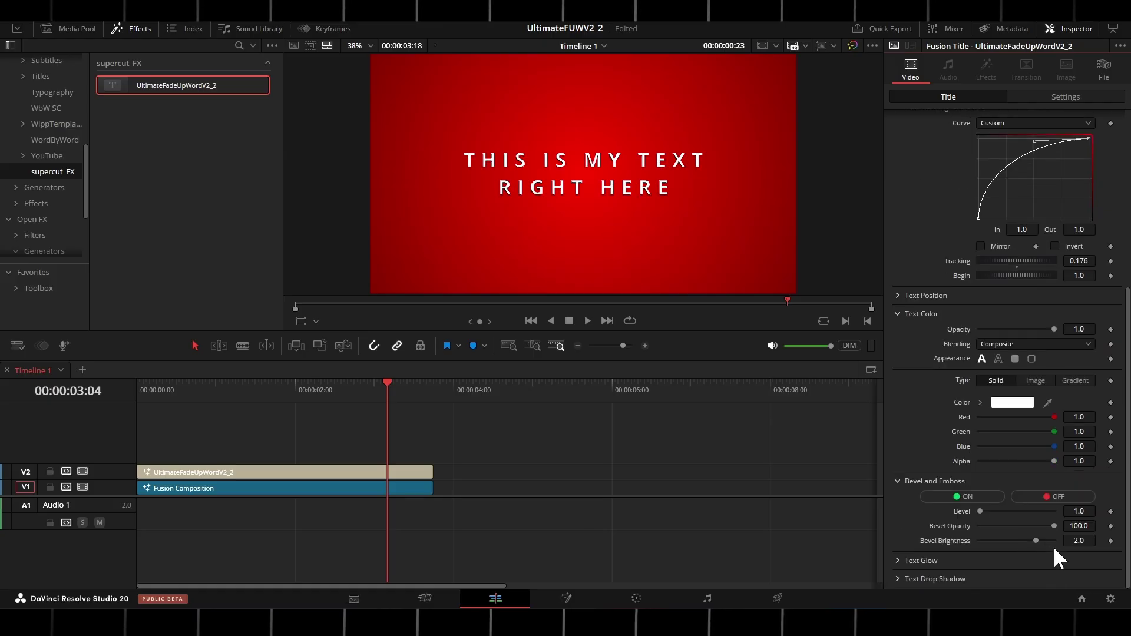
pyautogui.click(898, 560)
pyautogui.scroll(-1, 970, 556)
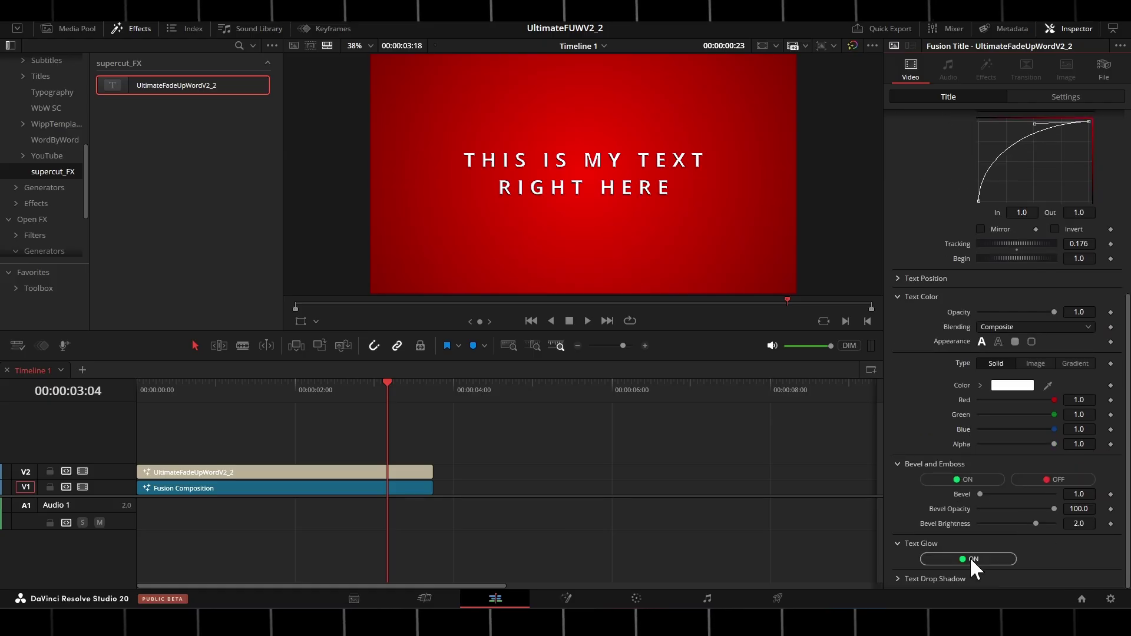
pyautogui.scroll(-12, 925, 539)
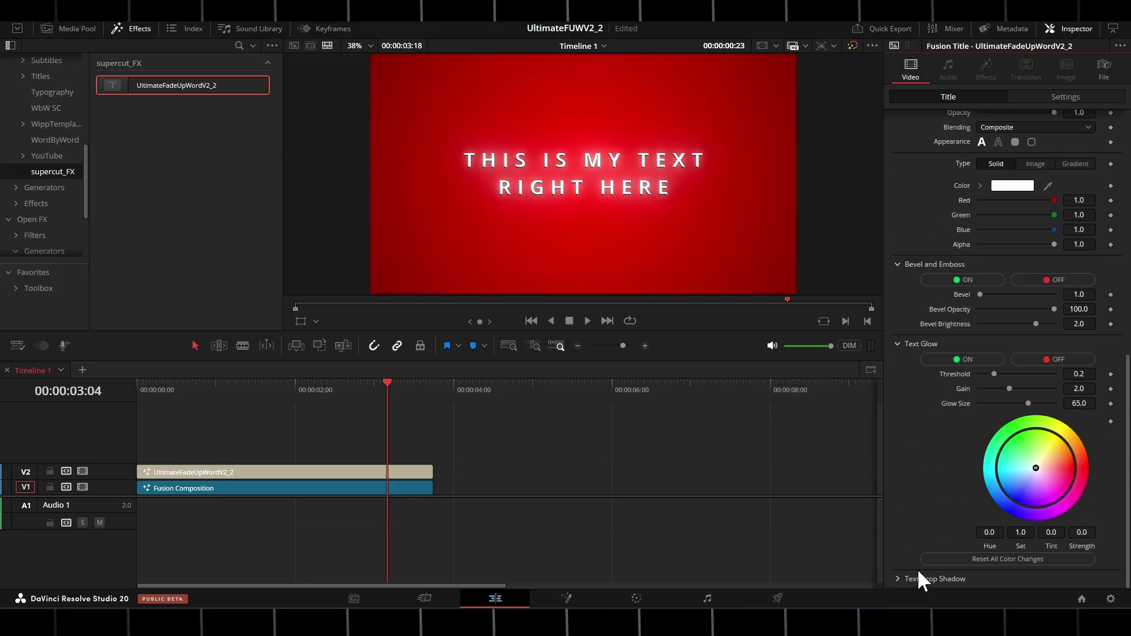
# Expand Text Drop Shadow and turn the drop shadow on
pyautogui.click(901, 579)
pyautogui.scroll(-1, 900, 540)
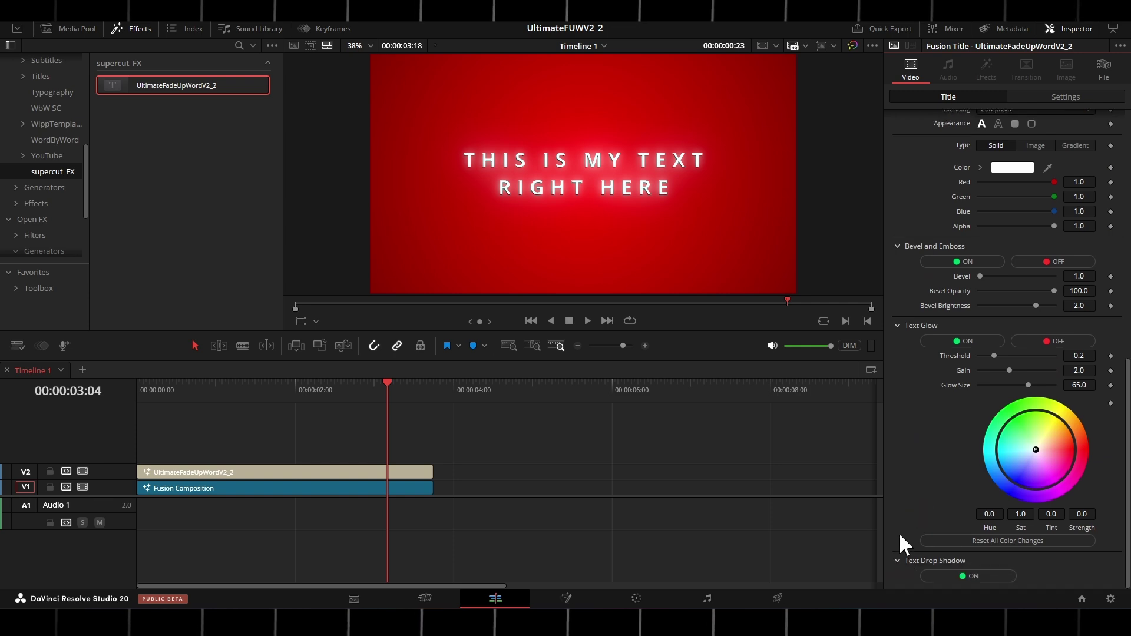
pyautogui.click(985, 570)
pyautogui.scroll(8, 932, 376)
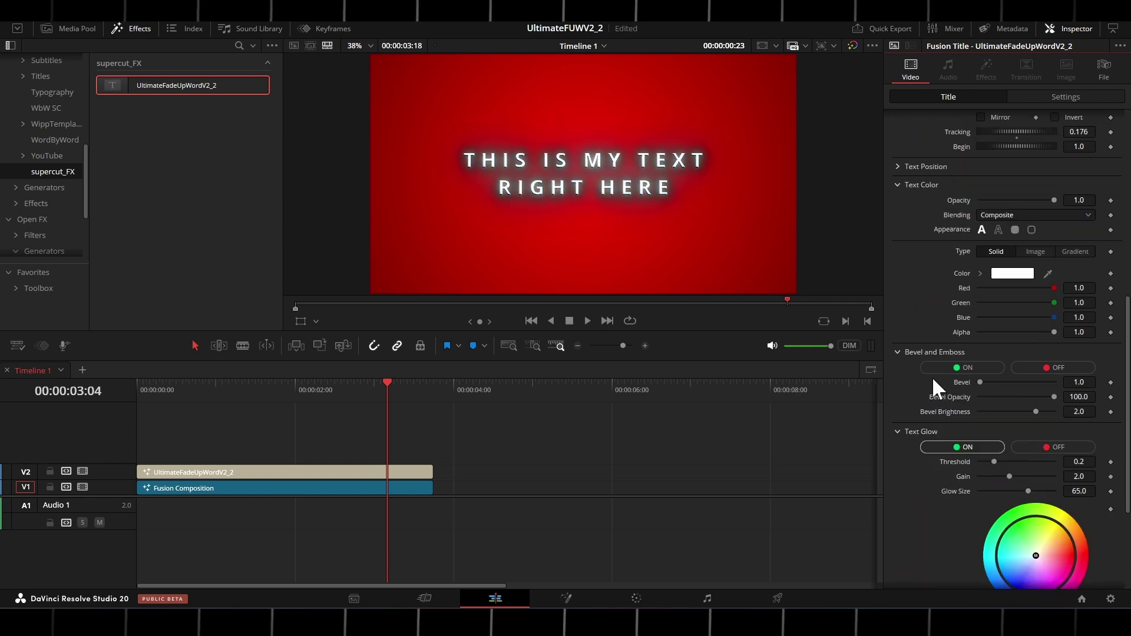
pyautogui.scroll(2, 935, 380)
pyautogui.scroll(-6, 934, 380)
# Try a few text colours and apply orange to the title
pyautogui.scroll(4, 932, 255)
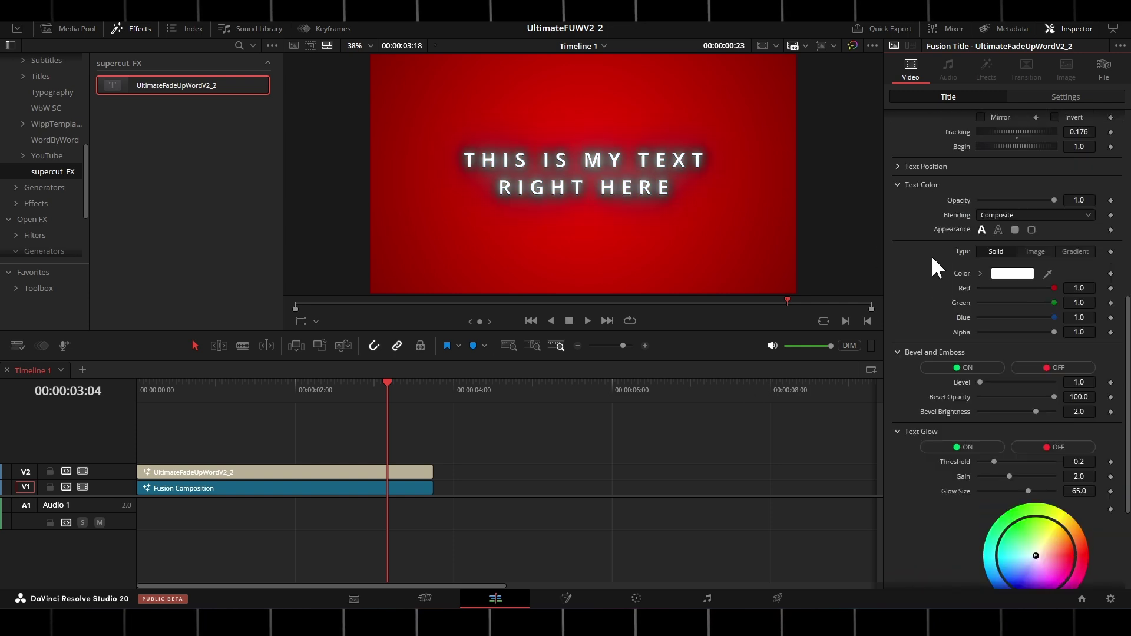
pyautogui.scroll(4, 1002, 353)
pyautogui.click(1011, 380)
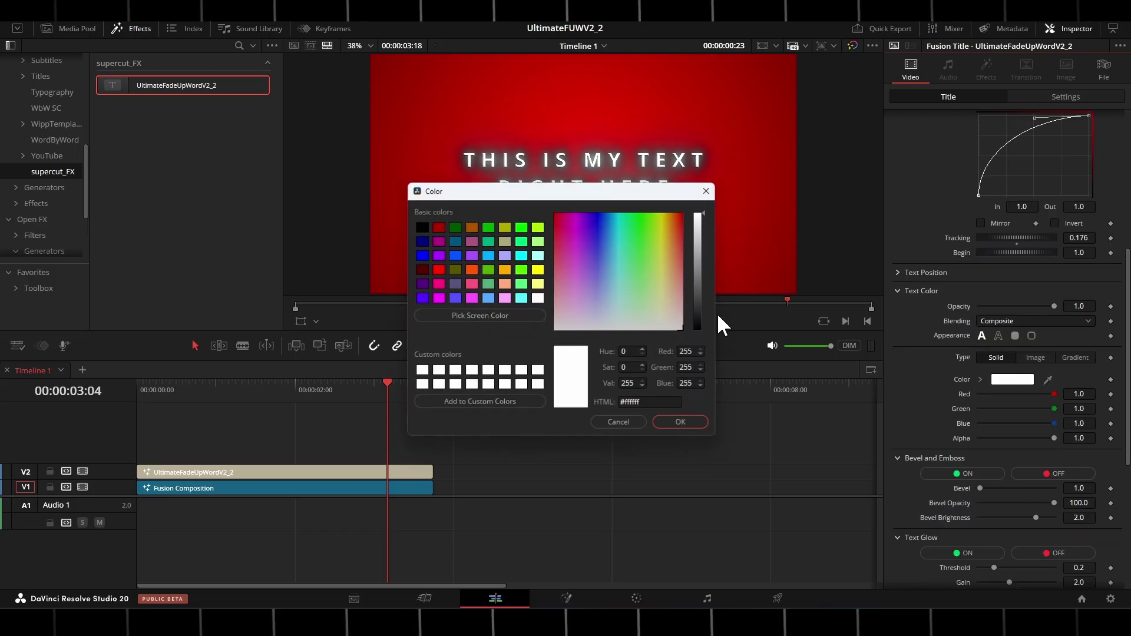
pyautogui.click(472, 269)
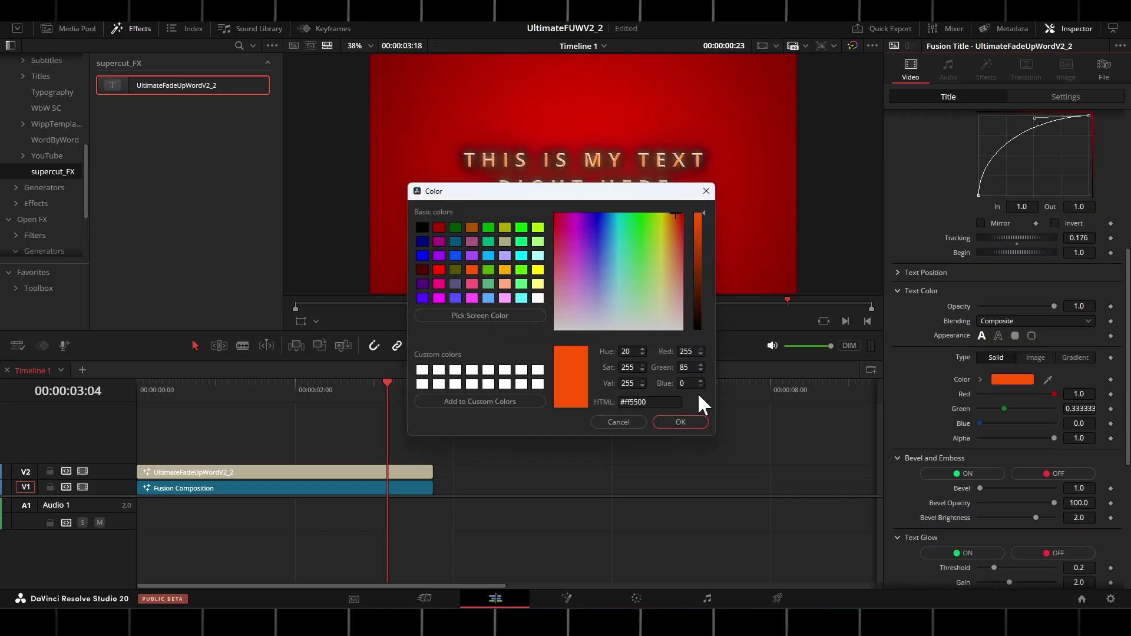
pyautogui.click(505, 270)
pyautogui.click(489, 269)
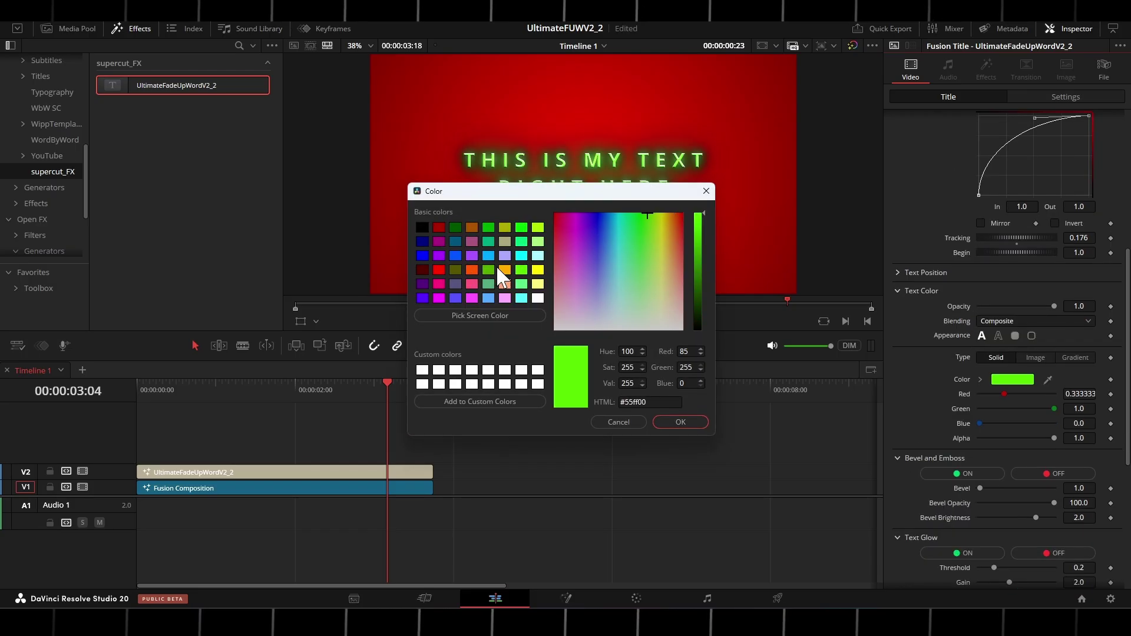
pyautogui.click(471, 270)
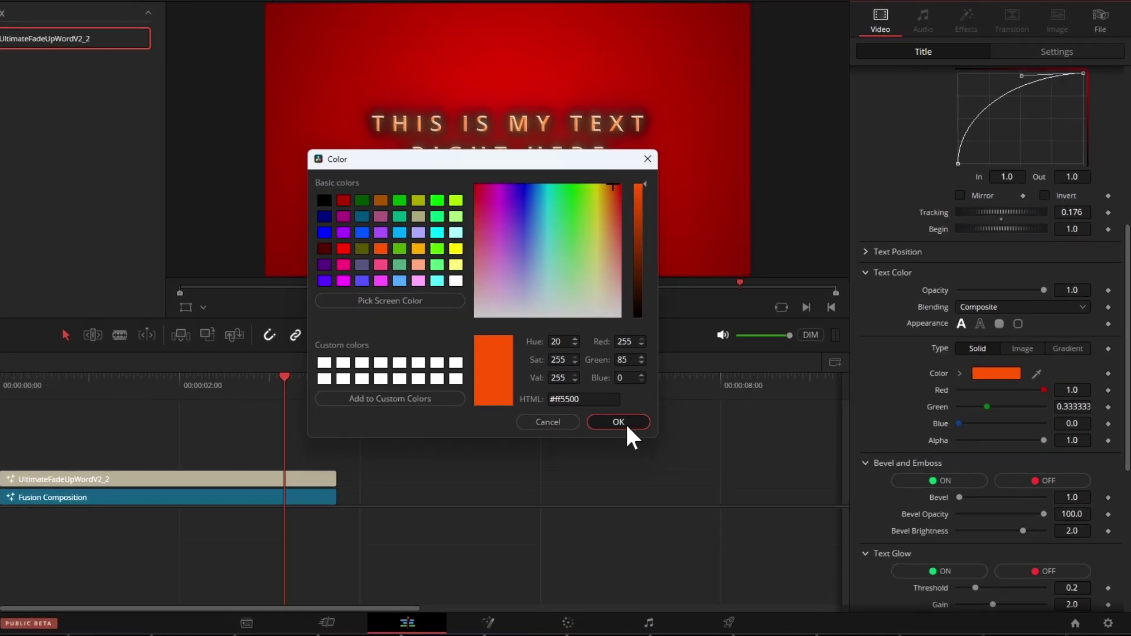
pyautogui.click(681, 422)
# Set Bevel Opacity to 30
pyautogui.scroll(-5, 954, 321)
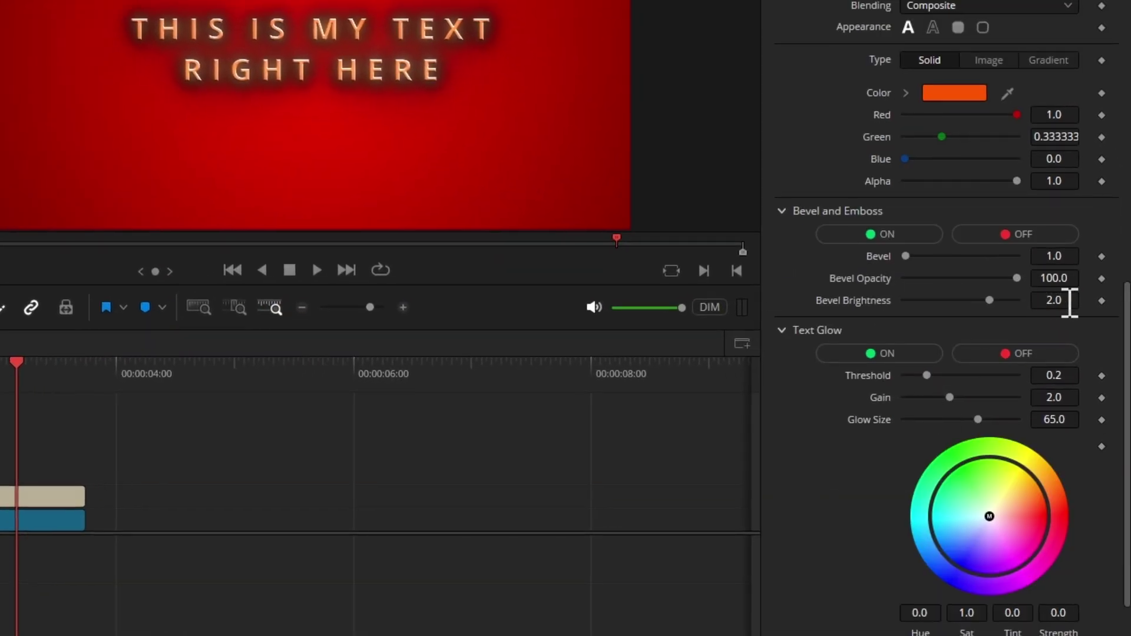
pyautogui.click(1058, 278)
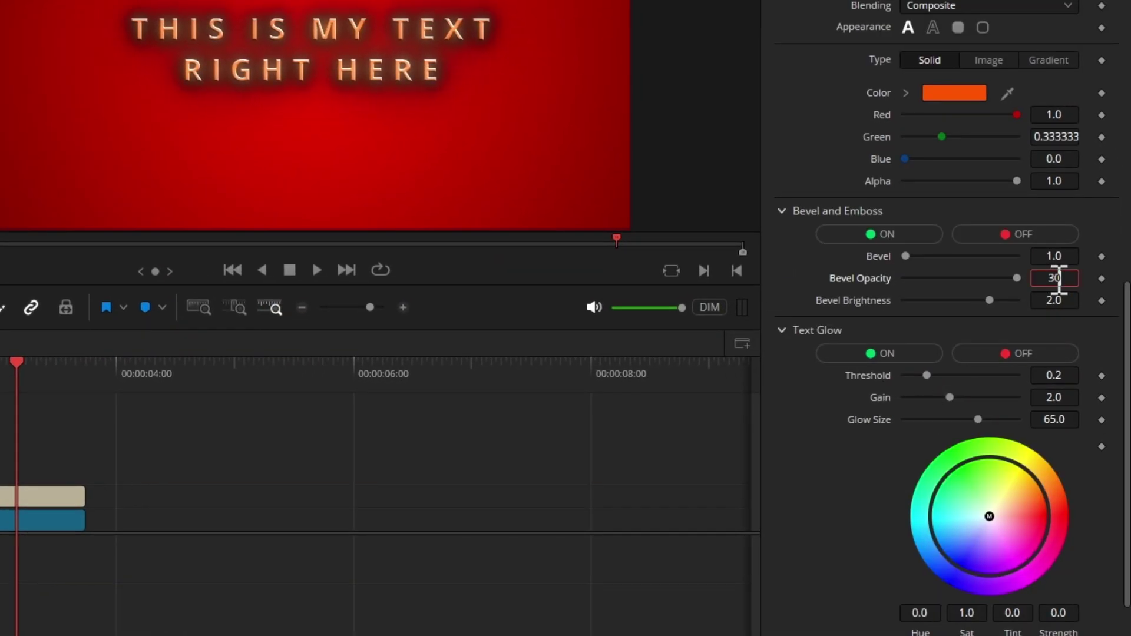
pyautogui.press('Tab')
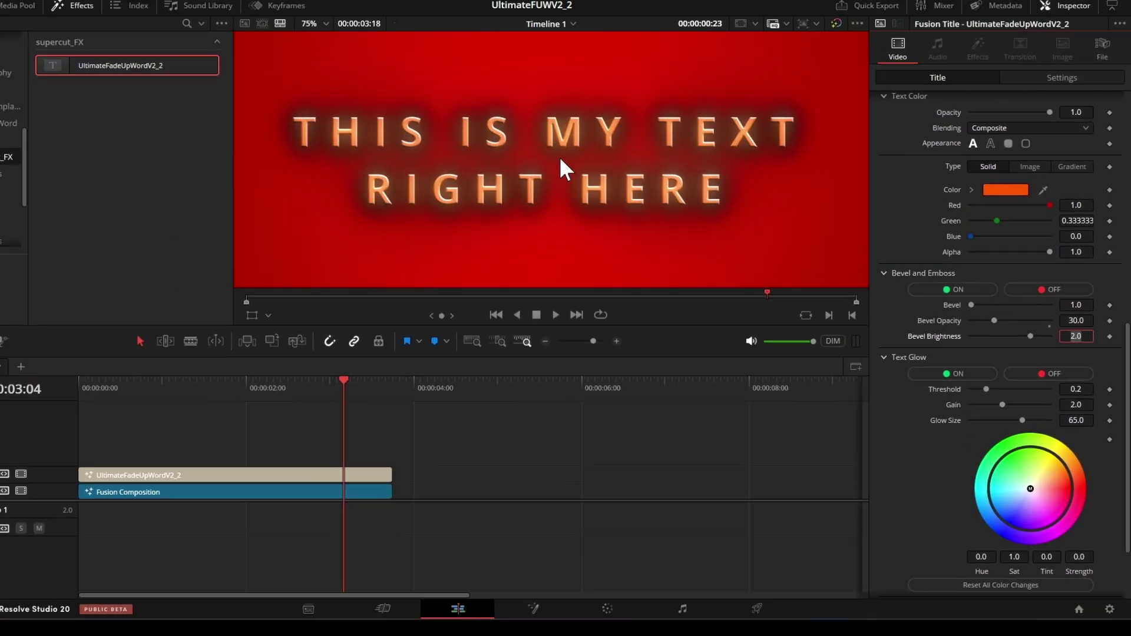
pyautogui.scroll(-1, 581, 168)
pyautogui.moveTo(1049, 327); pyautogui.dragTo(1058, 326)
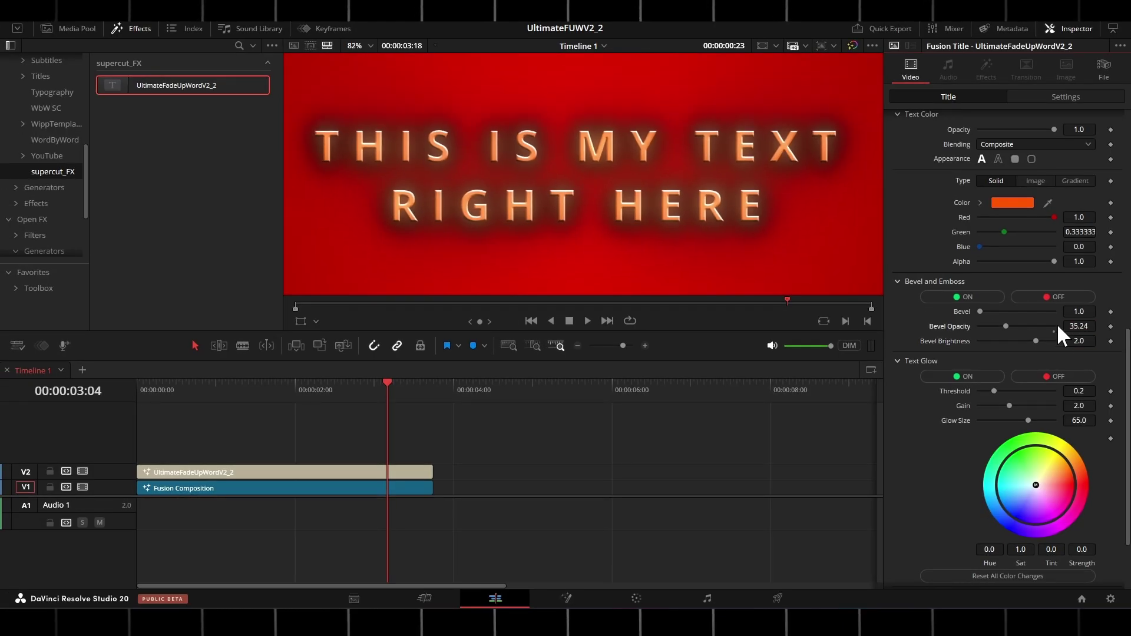
pyautogui.click(1081, 326)
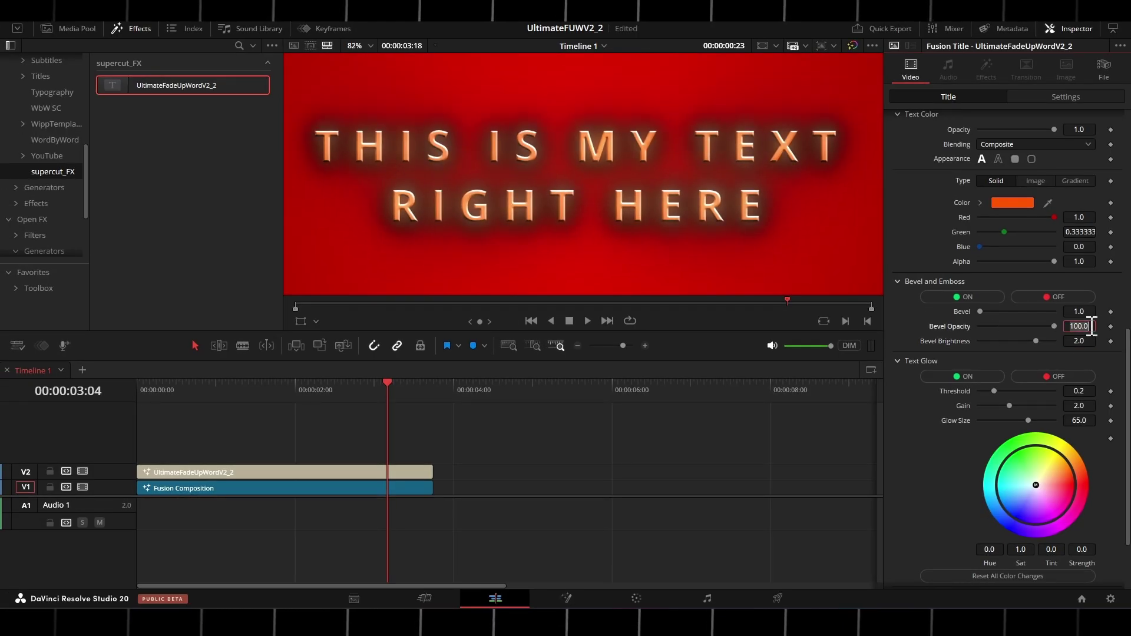
pyautogui.write('30')
pyautogui.press('Tab')
# Test the bevel amount, reset it to 1.0, and raise Bevel Brightness to 2.0
pyautogui.moveTo(980, 311); pyautogui.dragTo(983, 310)
pyautogui.doubleClick(978, 312)
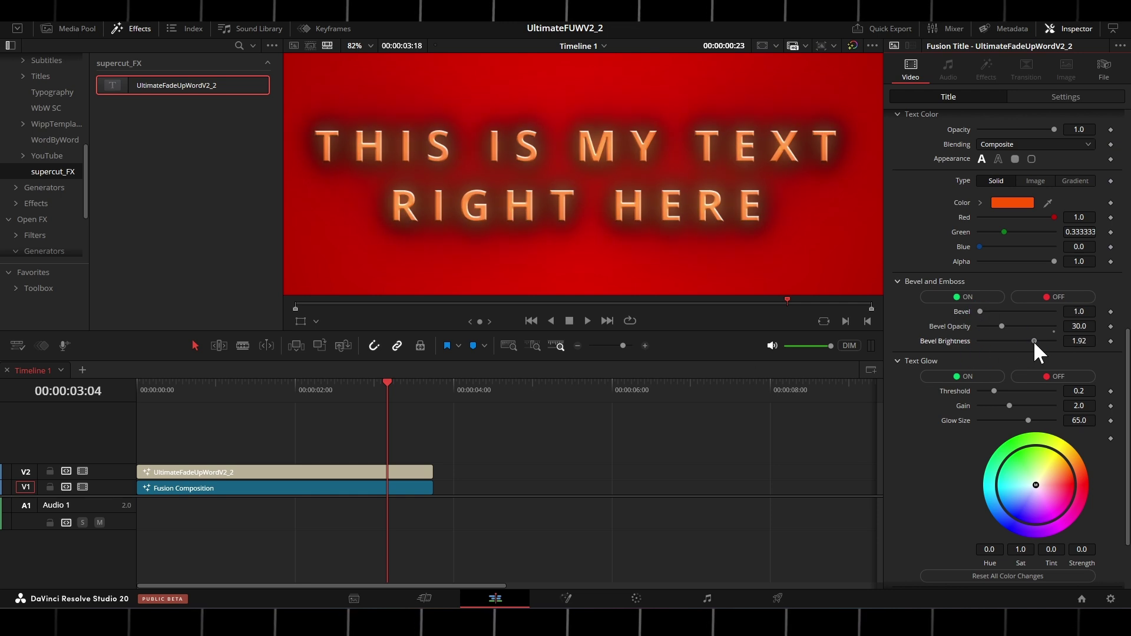
pyautogui.moveTo(1035, 340); pyautogui.dragTo(1040, 341)
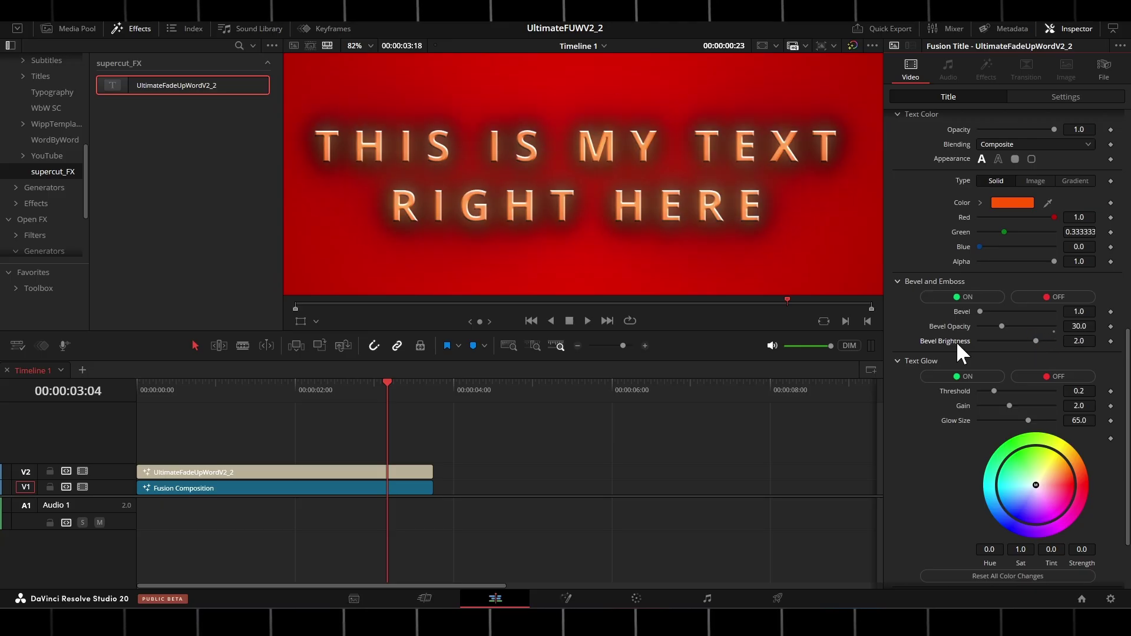
# Try different Text Glow colours before settling back on orange
pyautogui.scroll(-3, 922, 407)
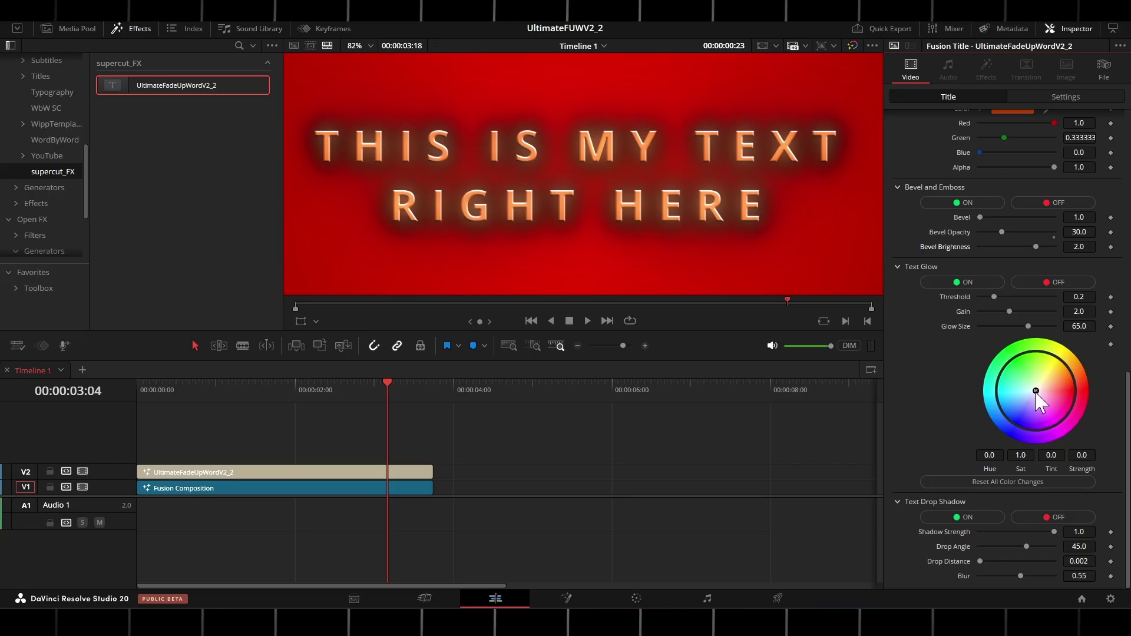
pyautogui.moveTo(1058, 389)
pyautogui.mouseDown()
pyautogui.moveTo(1022, 377)
pyautogui.moveTo(1060, 390)
pyautogui.moveTo(1028, 408)
pyautogui.moveTo(1043, 378)
pyautogui.mouseUp()
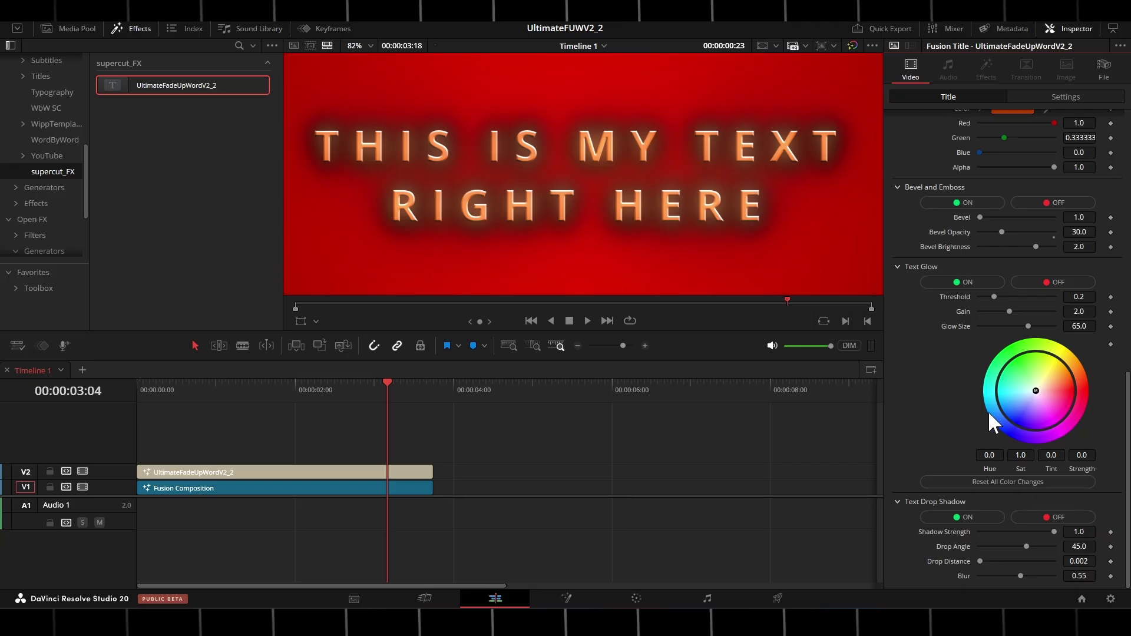
pyautogui.scroll(7, 926, 440)
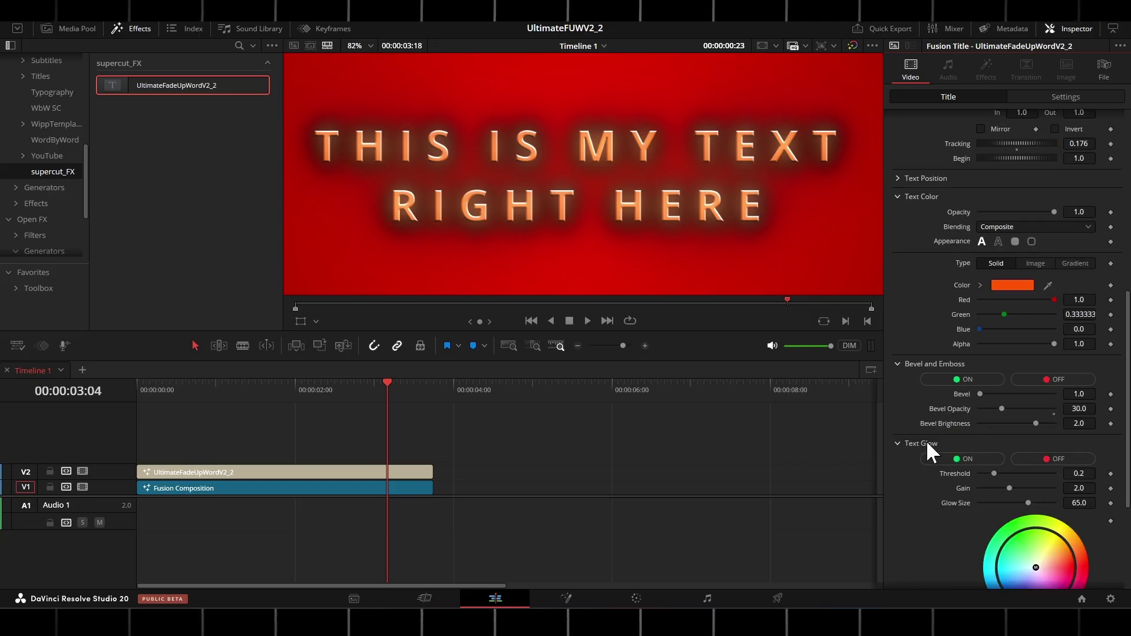
# Switch the text fill to Gradient and set its colour to orange #ff5500
pyautogui.click(1074, 334)
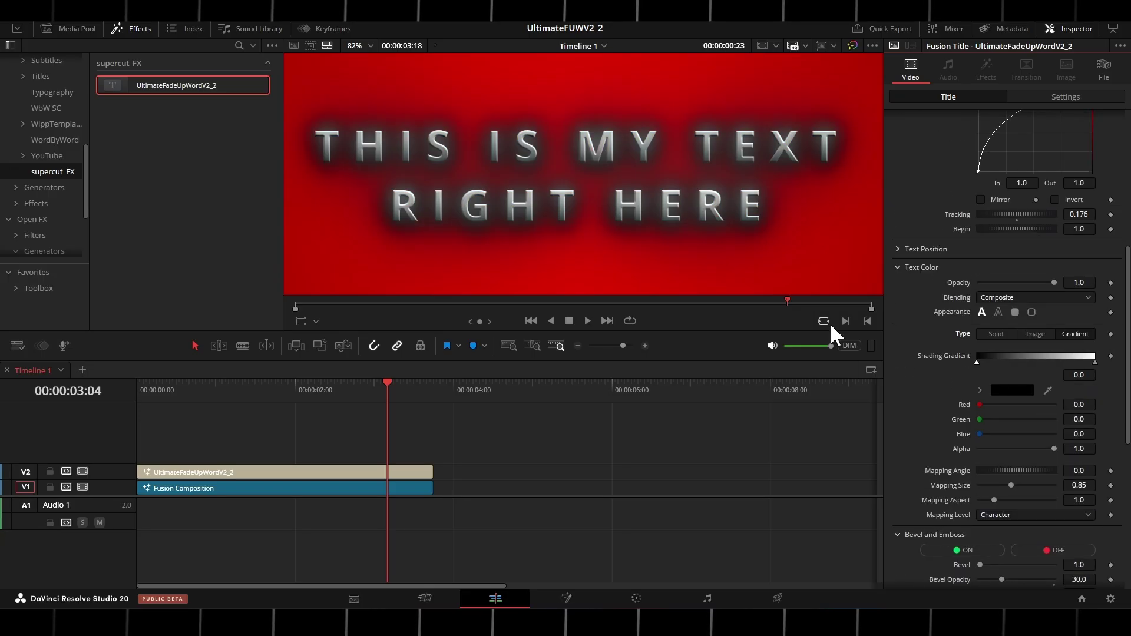
pyautogui.click(1018, 392)
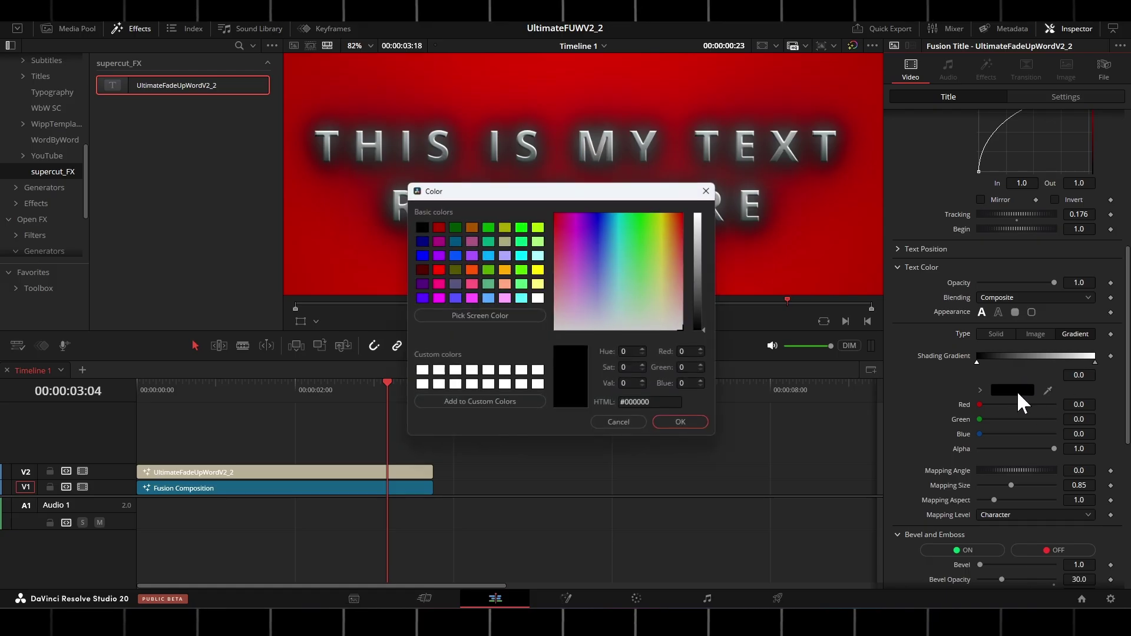
pyautogui.click(472, 270)
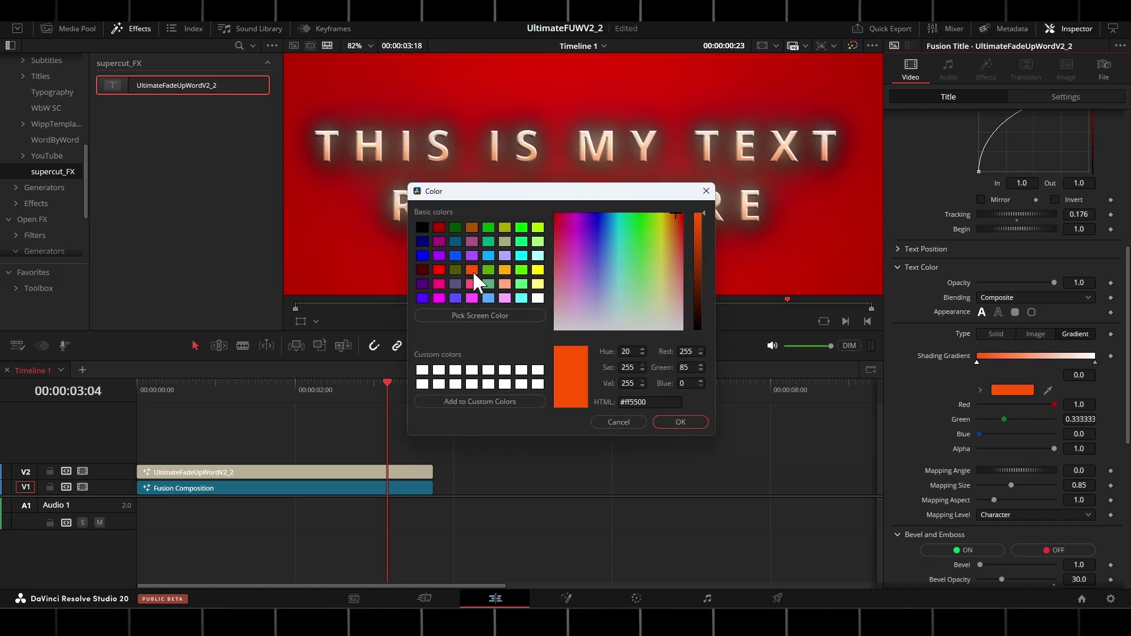
pyautogui.click(693, 420)
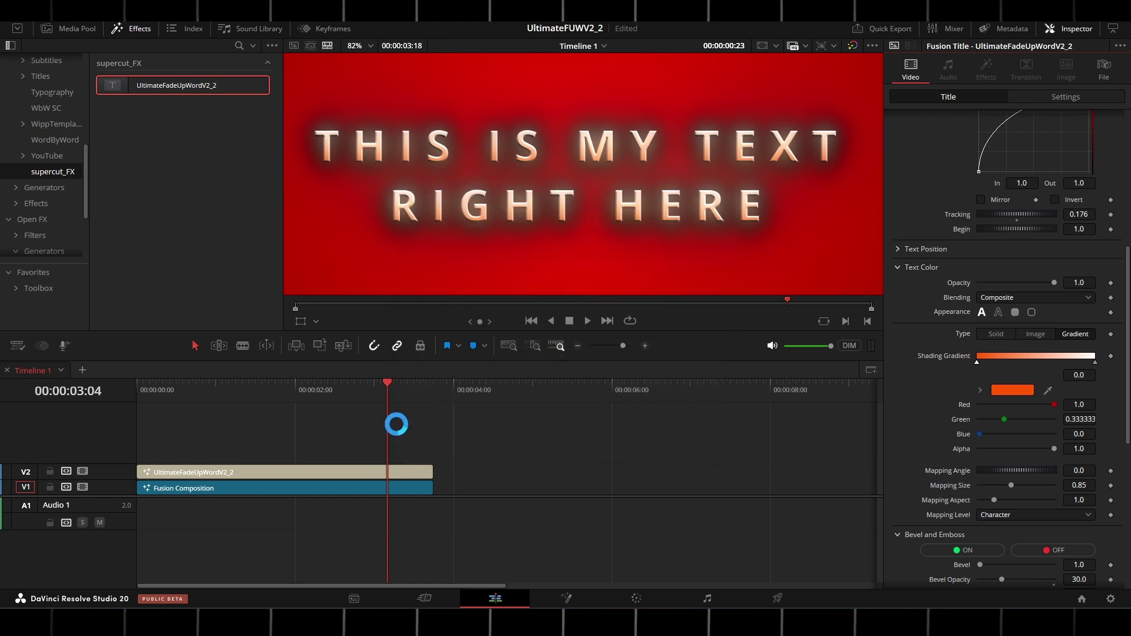
# Open the title on the Fusion page and set its font style to ExtraBold
pyautogui.click(567, 599)
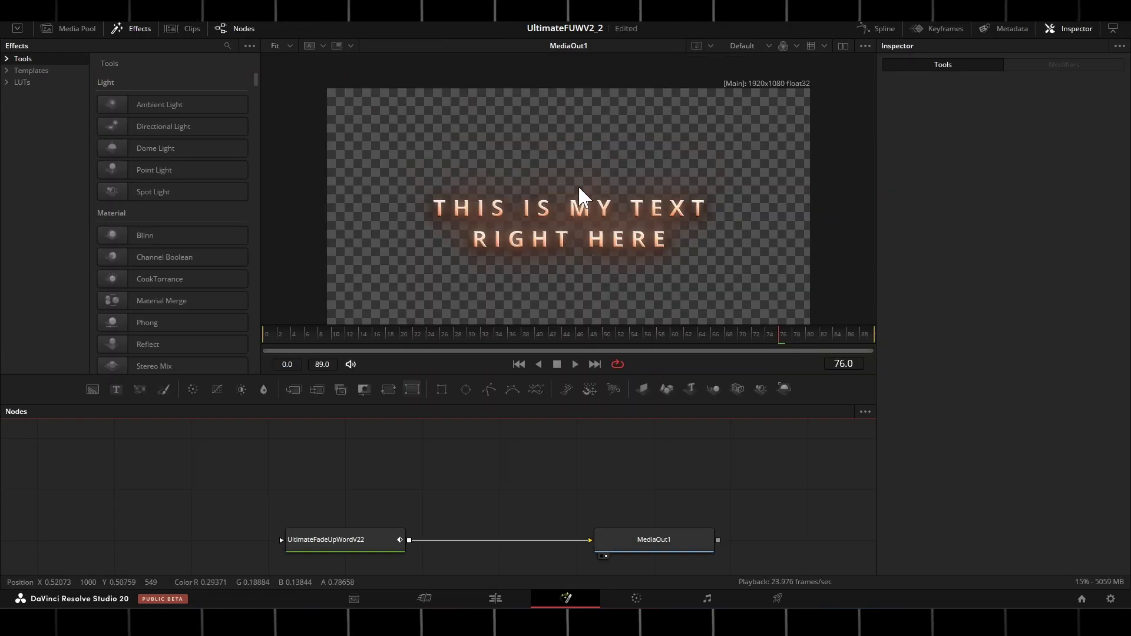
pyautogui.scroll(2, 580, 195)
pyautogui.click(592, 170)
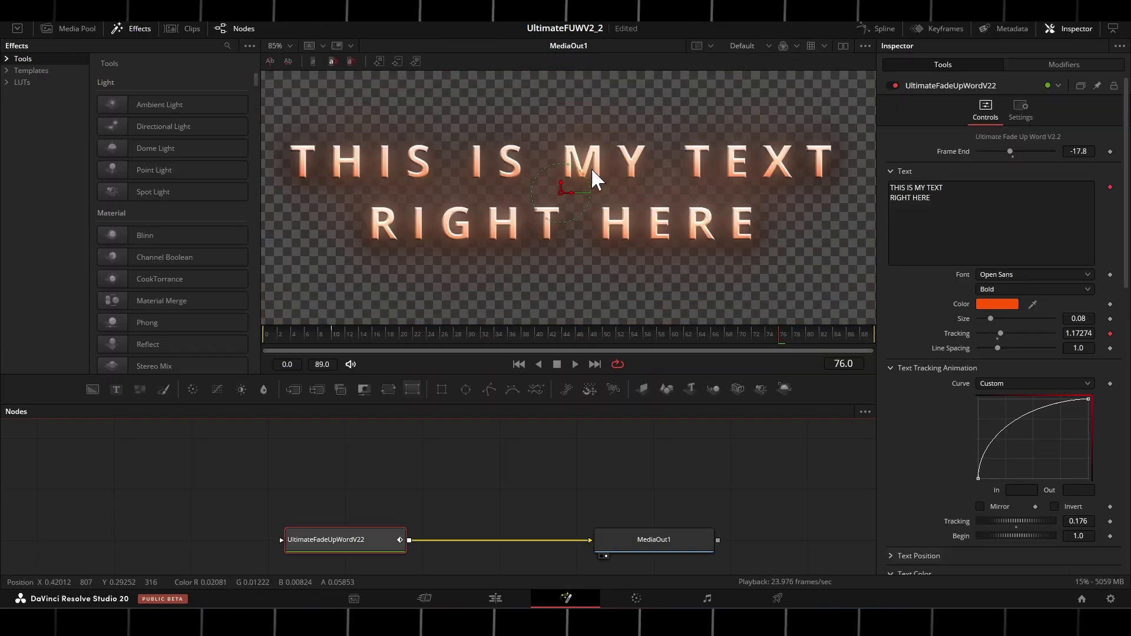
pyautogui.click(1027, 287)
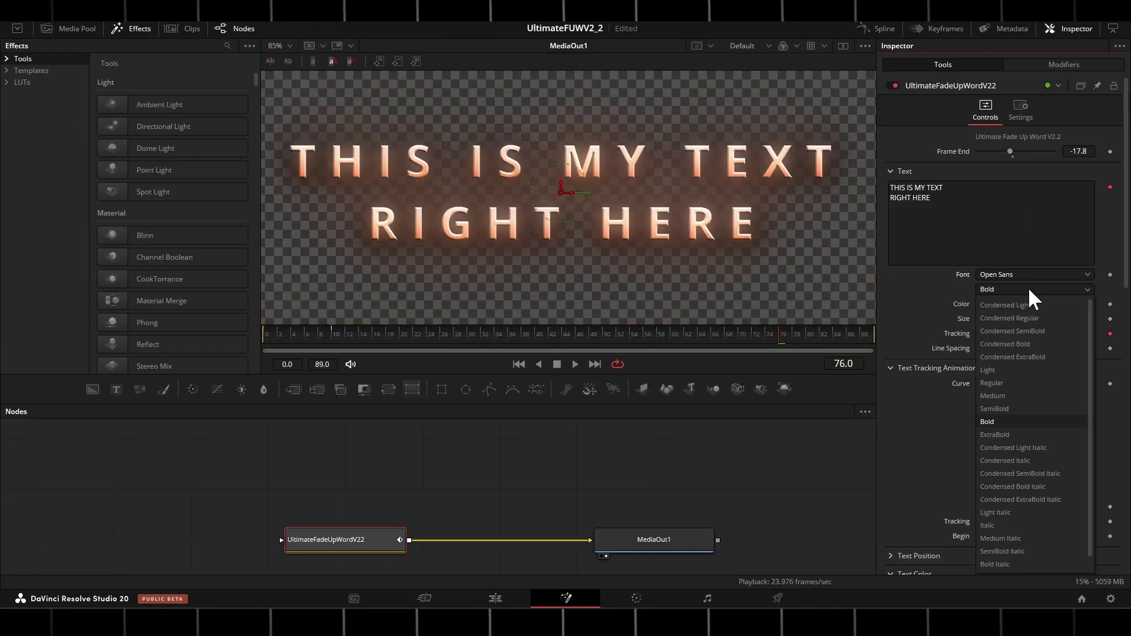
pyautogui.click(1006, 430)
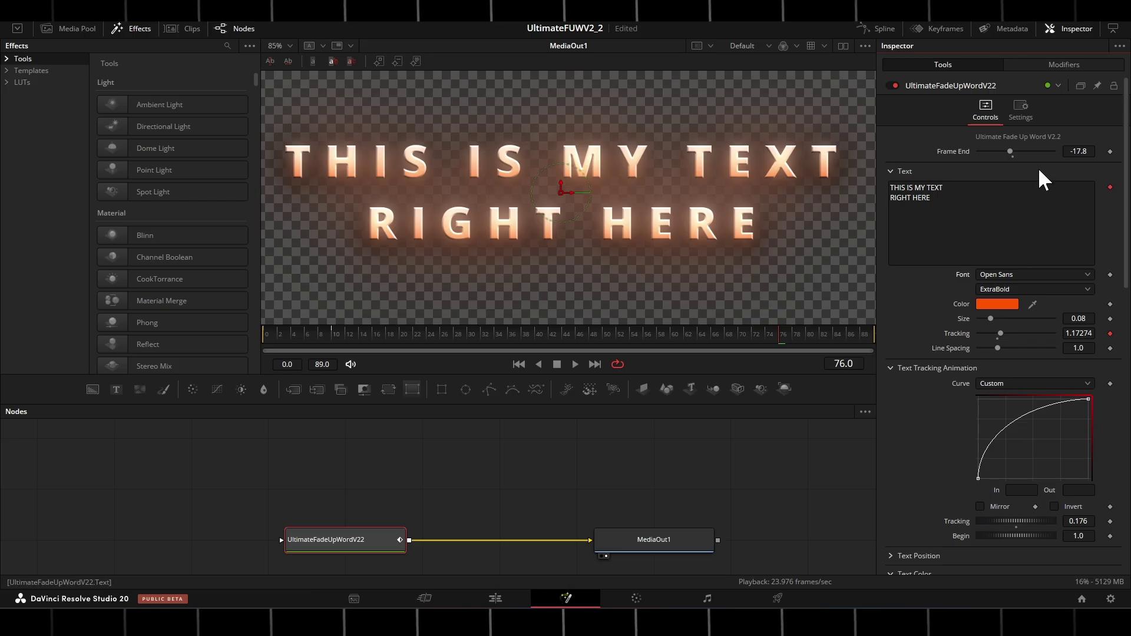
pyautogui.click(1061, 66)
# Add Character Level Styling to the Follower1 text
pyautogui.click(977, 87)
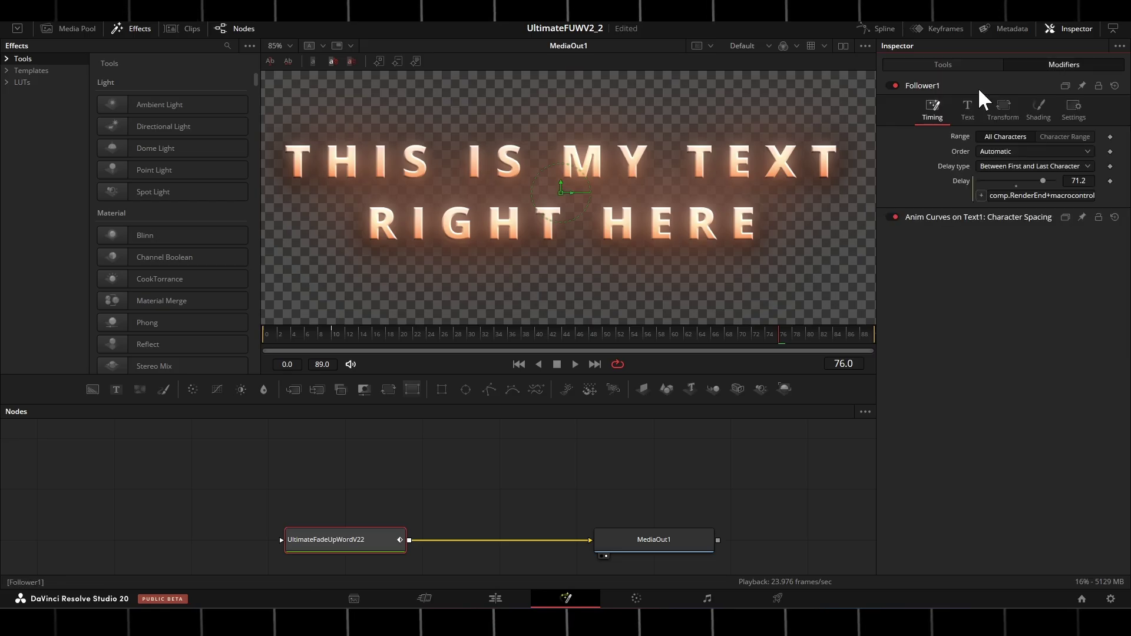
pyautogui.click(967, 108)
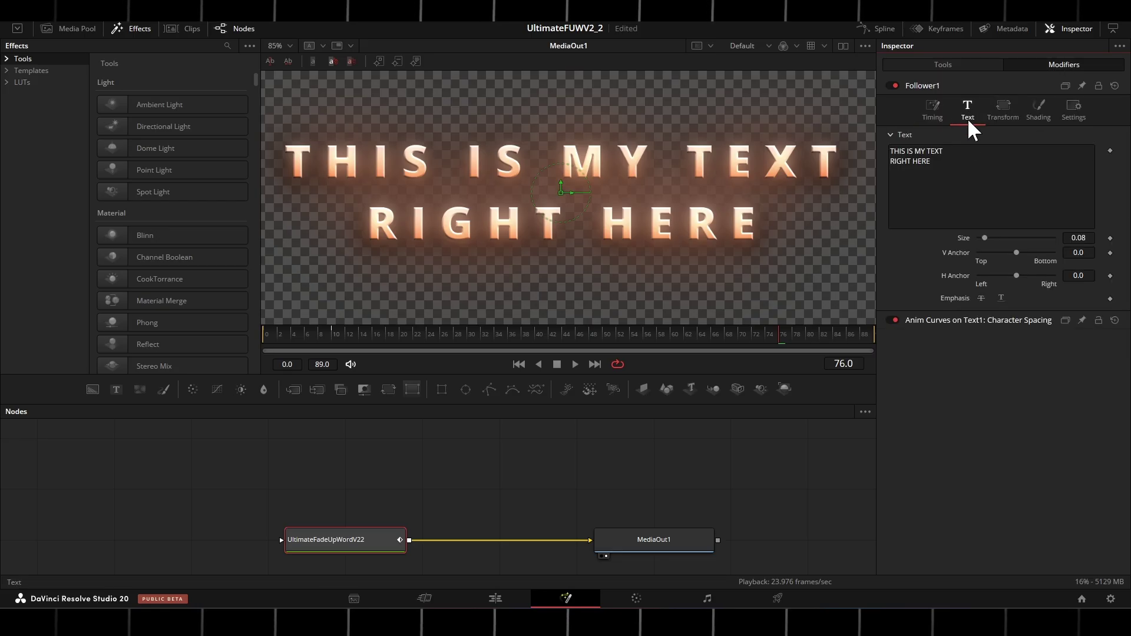
pyautogui.rightClick(966, 171)
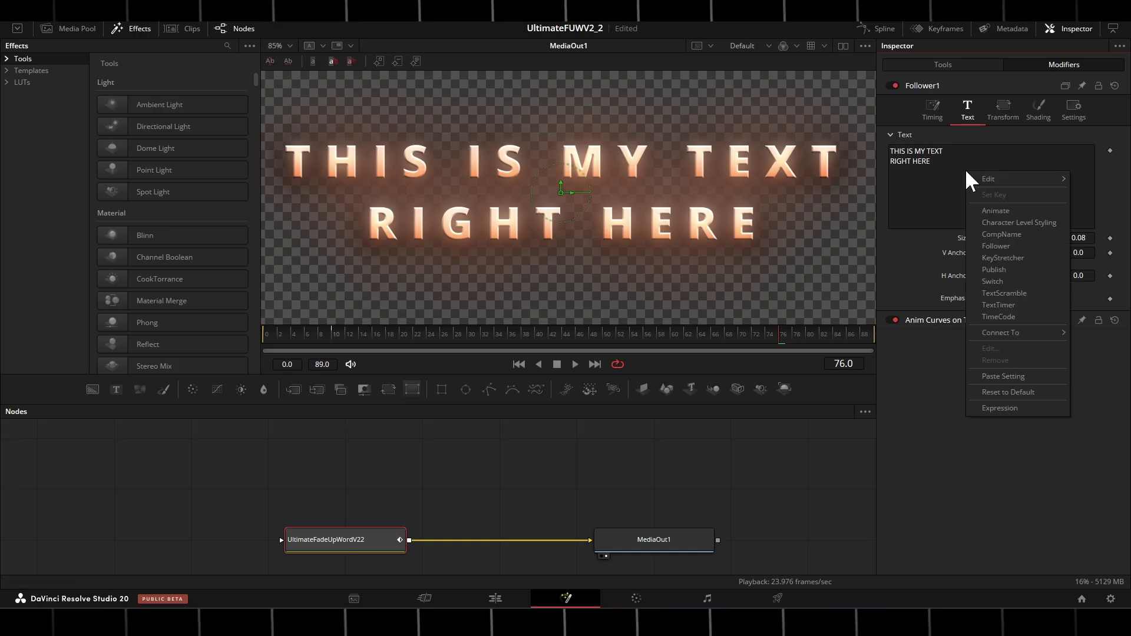
pyautogui.click(1045, 223)
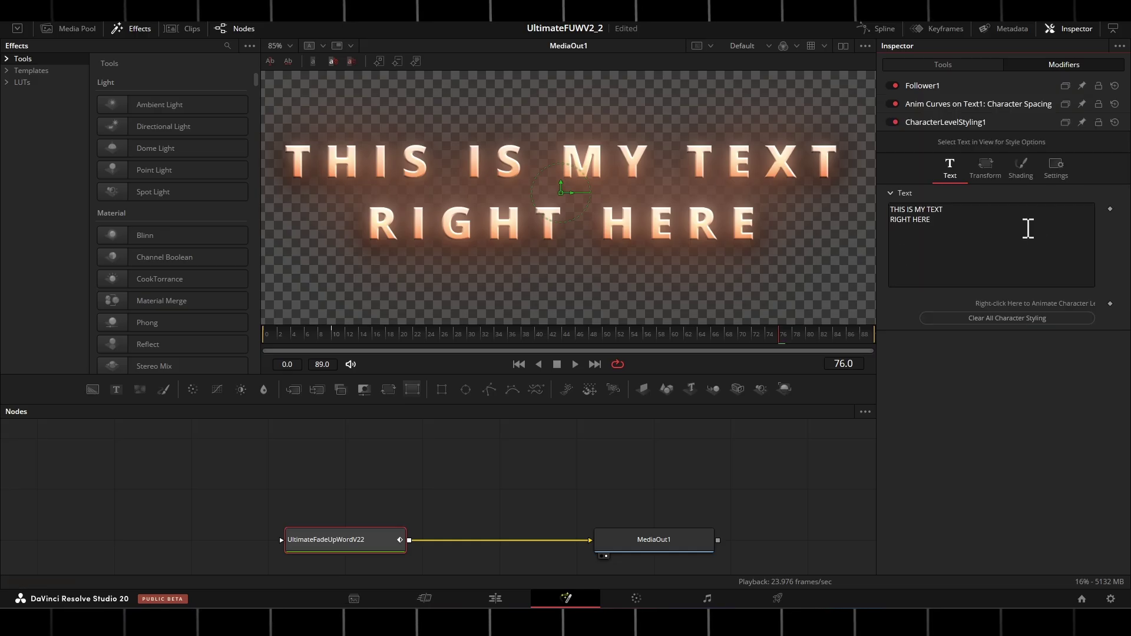
# Enlarge RIGHT HERE to size 0.132, then select the THIS IS MY TEXT characters
pyautogui.moveTo(807, 272); pyautogui.dragTo(353, 215)
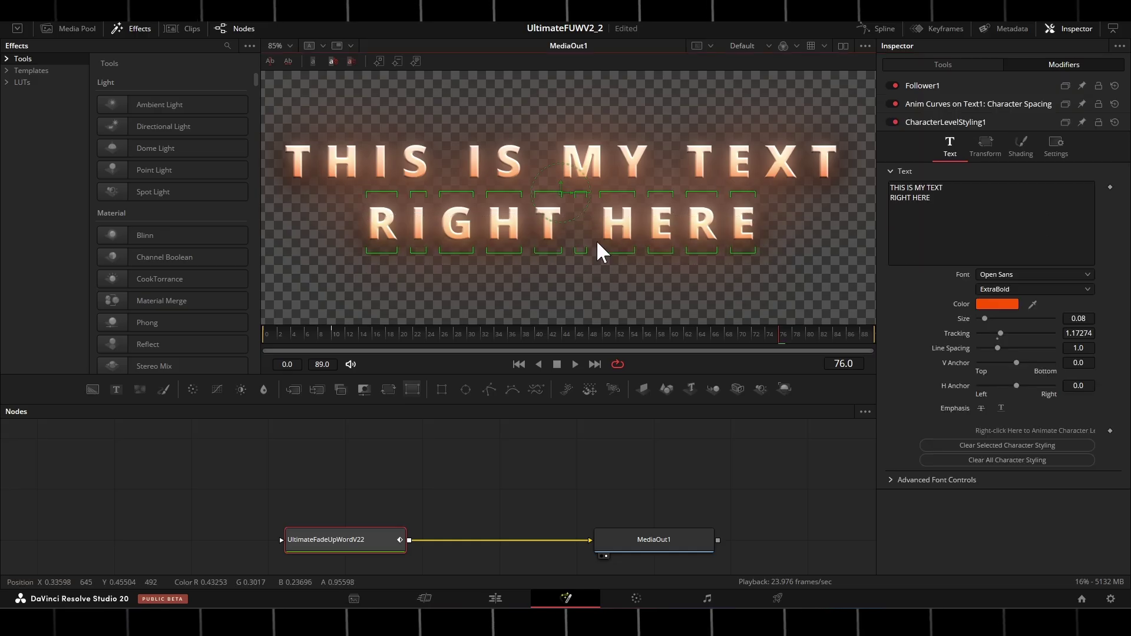
pyautogui.scroll(-2, 511, 209)
pyautogui.doubleClick(1078, 319)
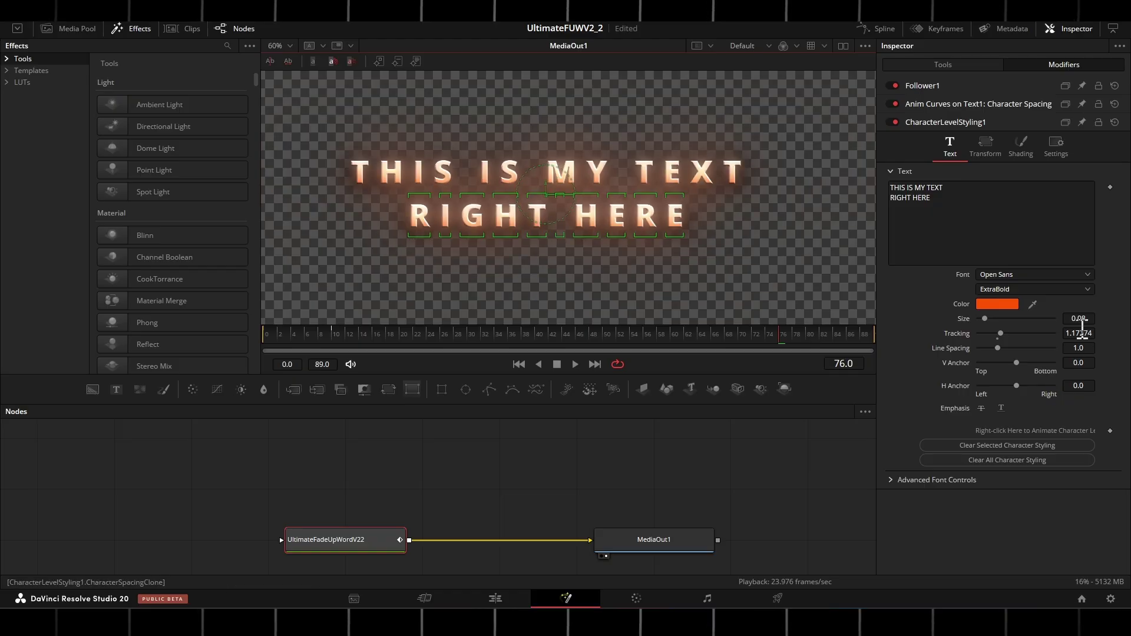
pyautogui.write('0.09')
pyautogui.press('Return')
pyautogui.moveTo(985, 319); pyautogui.dragTo(988, 319)
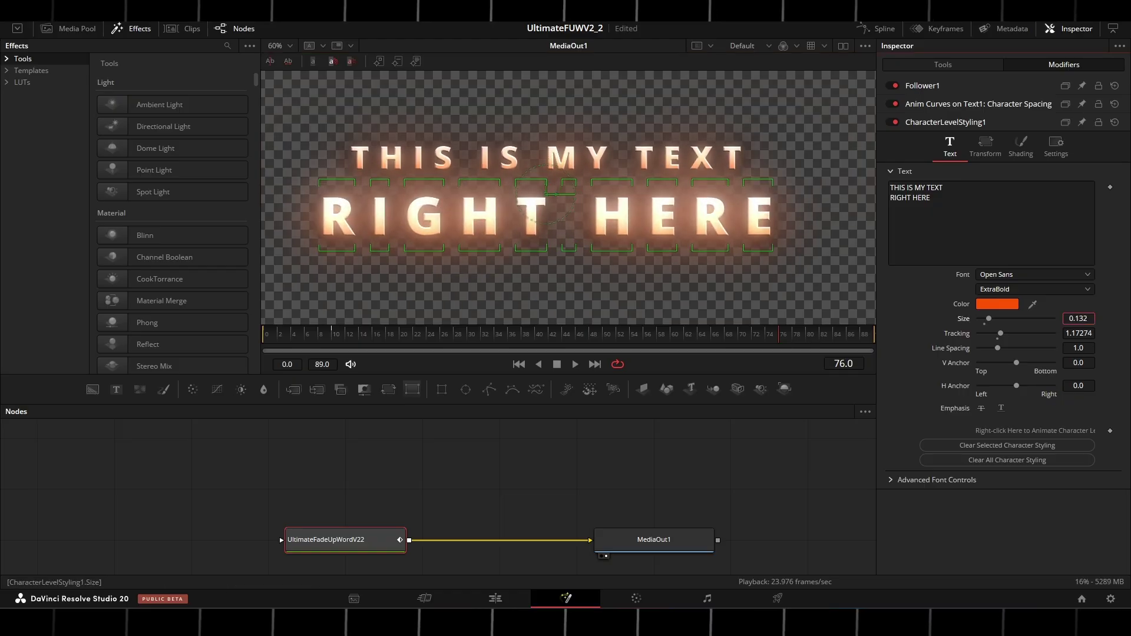
pyautogui.click(942, 64)
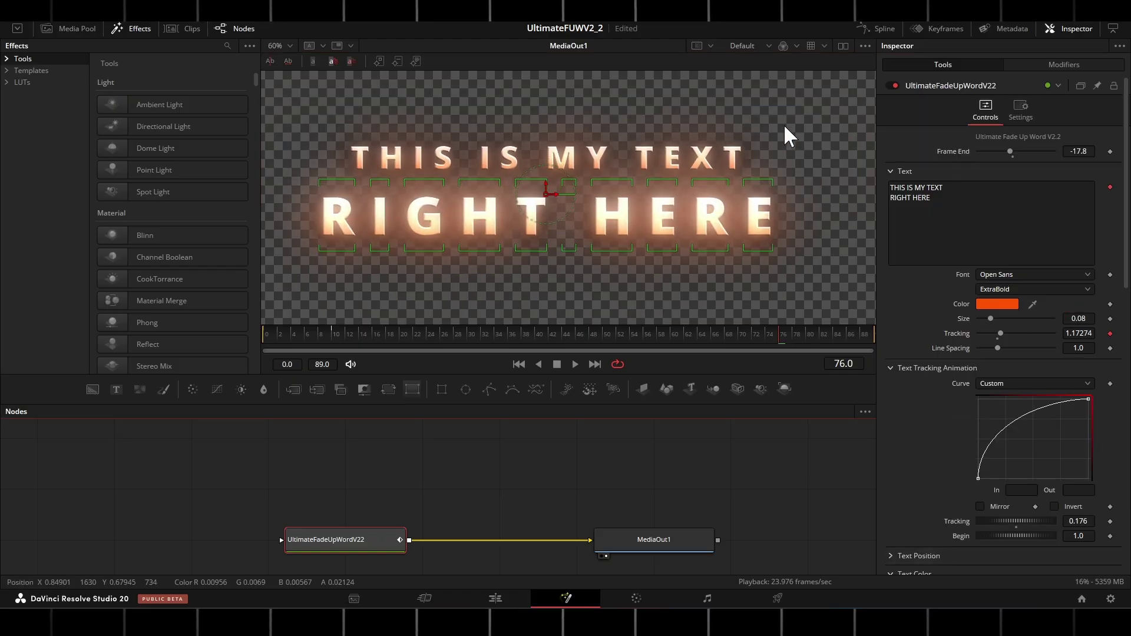
pyautogui.moveTo(785, 125); pyautogui.dragTo(434, 160)
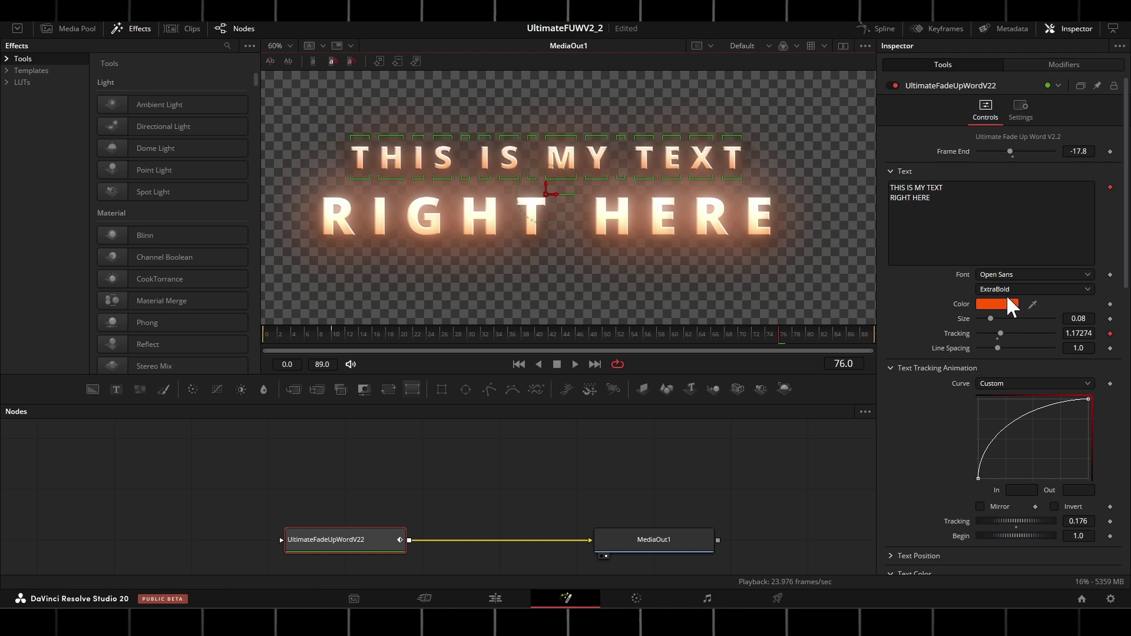
# Set the character Shading Type to Solid for THIS IS MY TEXT
pyautogui.click(1047, 68)
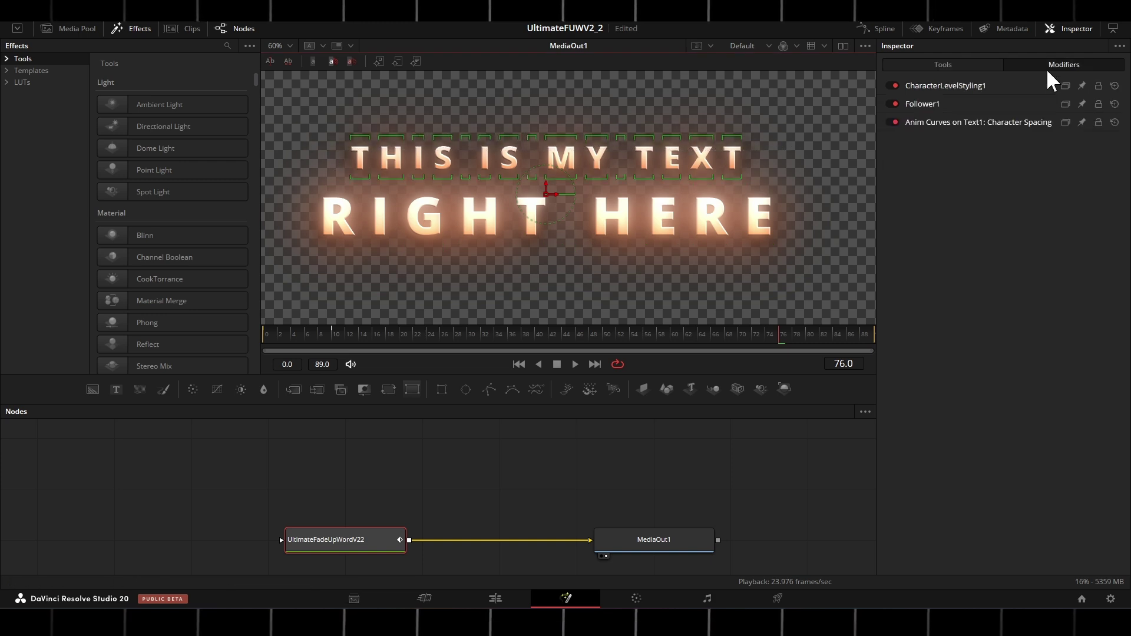
pyautogui.click(1009, 85)
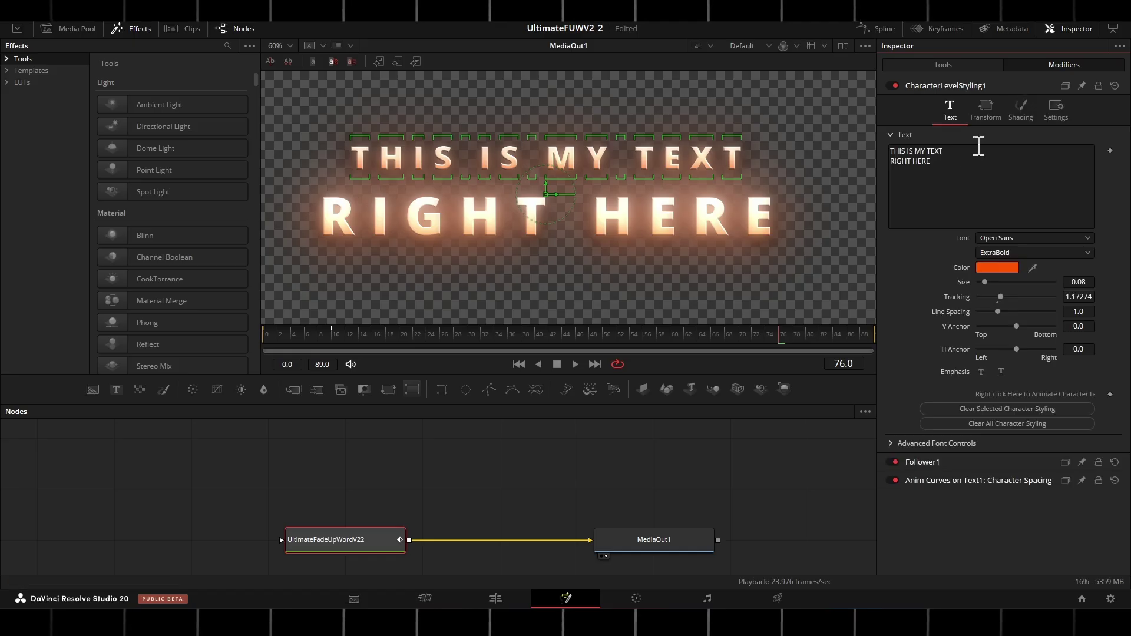
pyautogui.click(1021, 112)
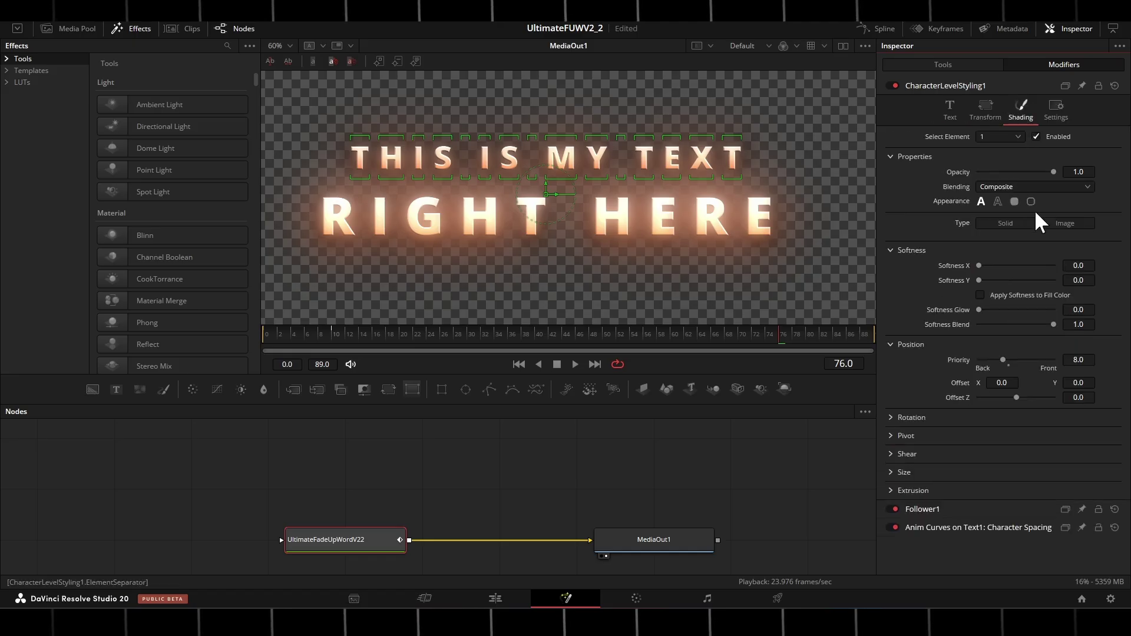
pyautogui.click(1002, 224)
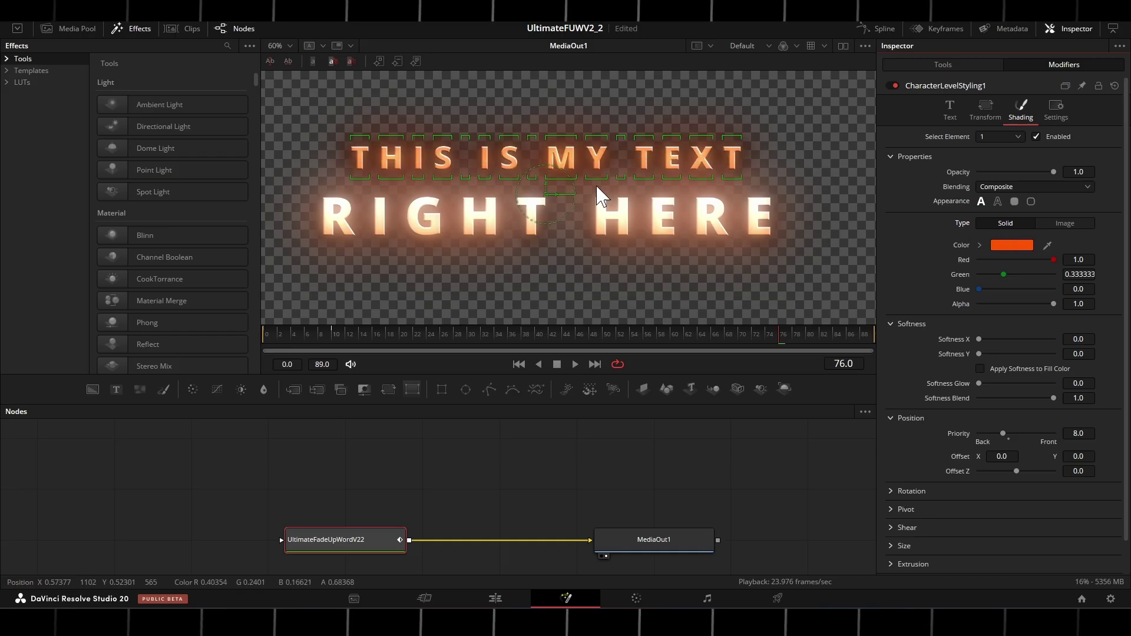
# Try several swatches and settle on orange-red #ff5500 for the first line
pyautogui.click(1001, 245)
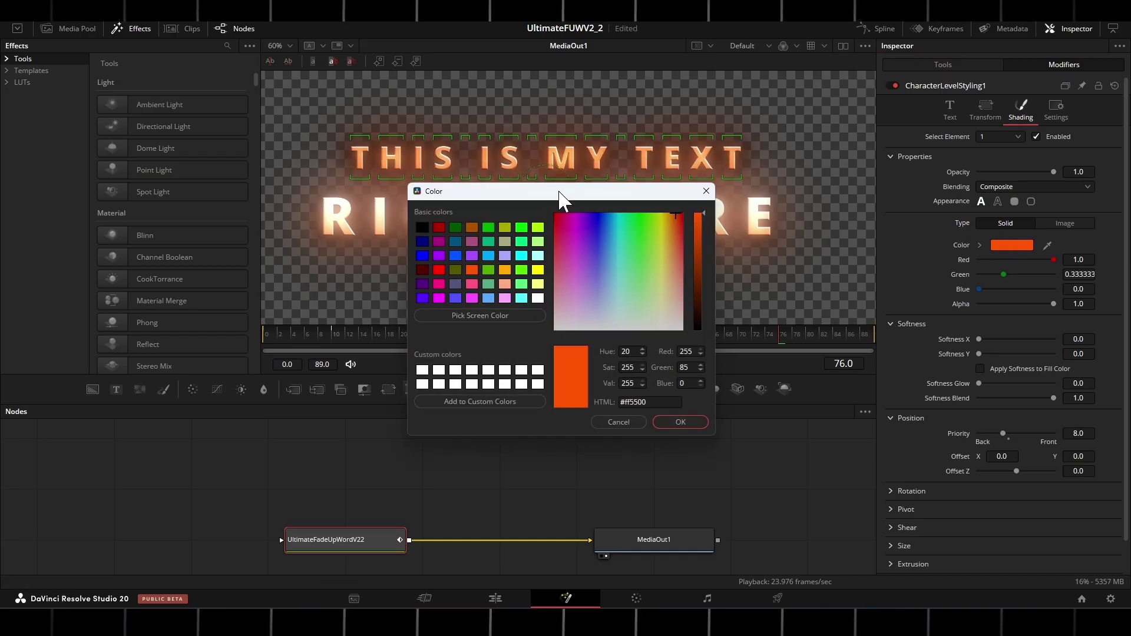
pyautogui.moveTo(559, 194); pyautogui.dragTo(647, 284)
pyautogui.click(594, 375)
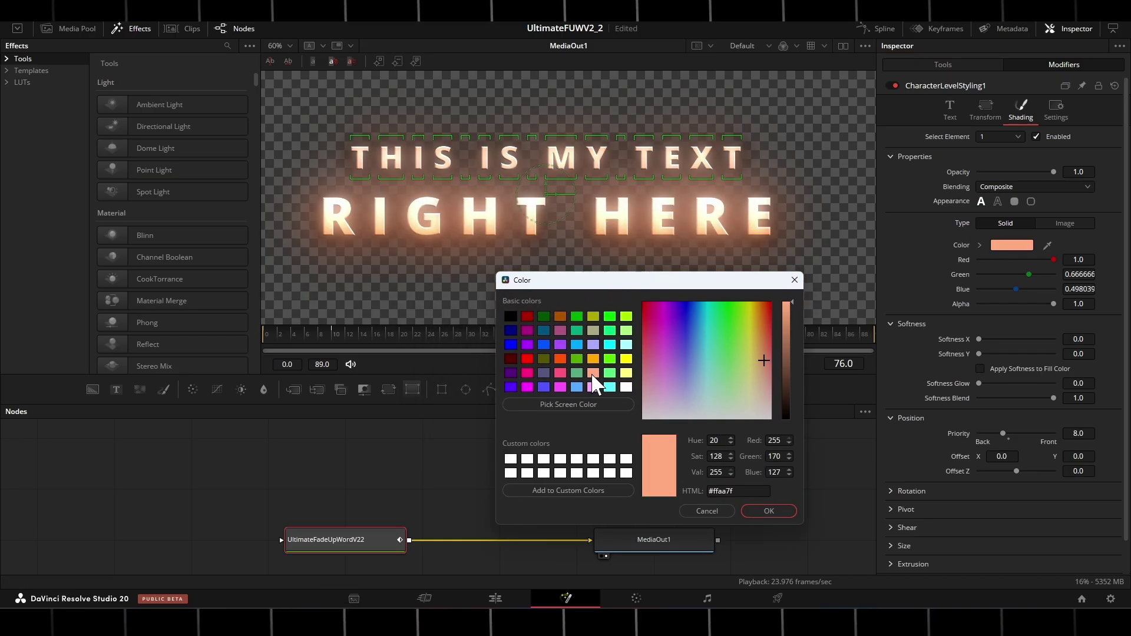
pyautogui.click(589, 358)
pyautogui.click(560, 358)
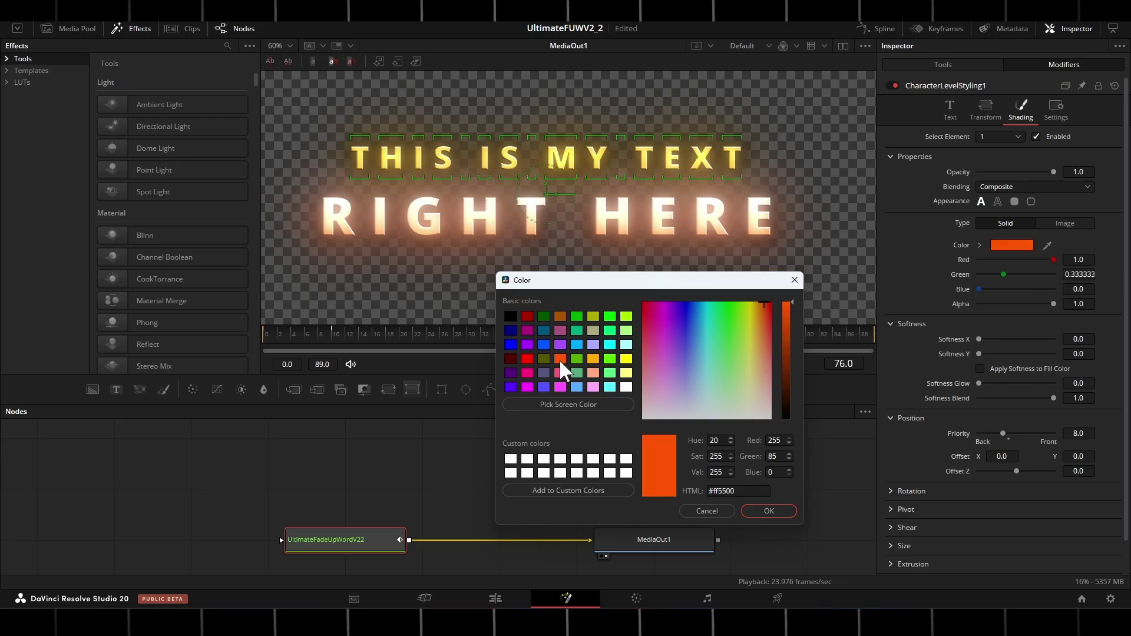
pyautogui.click(527, 359)
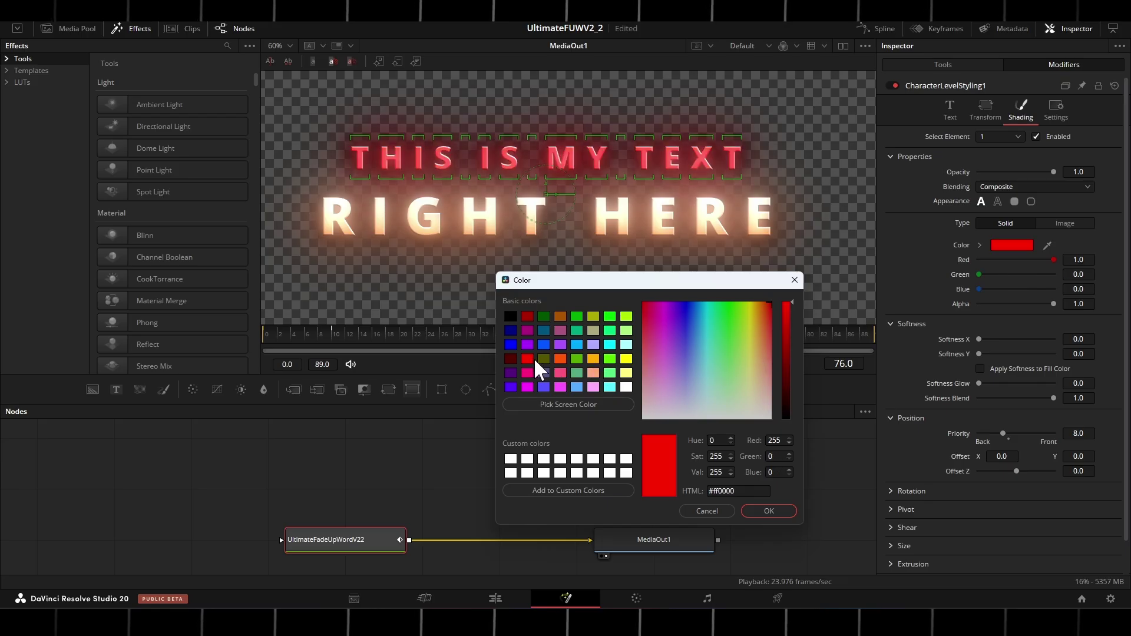
pyautogui.click(577, 359)
pyautogui.click(593, 360)
pyautogui.click(560, 358)
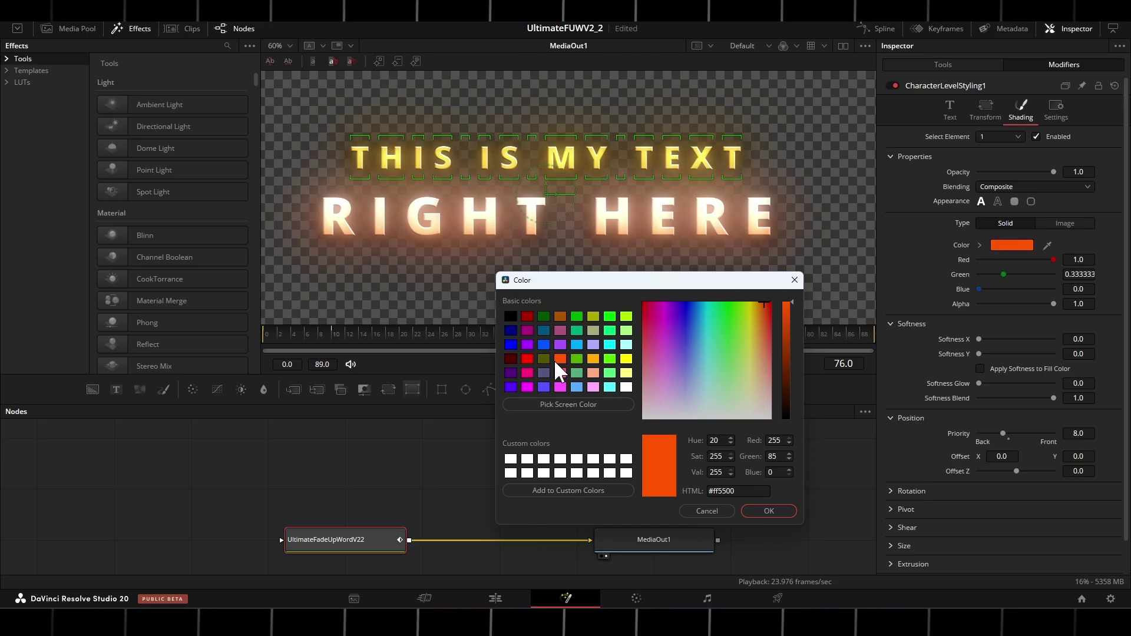
pyautogui.click(779, 511)
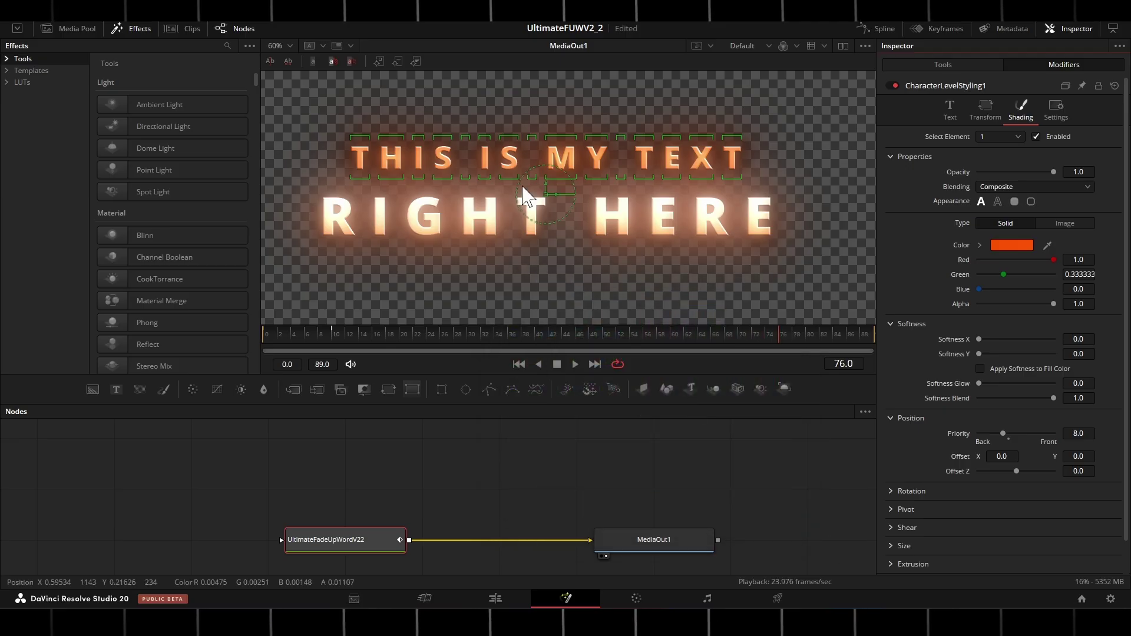
pyautogui.click(406, 499)
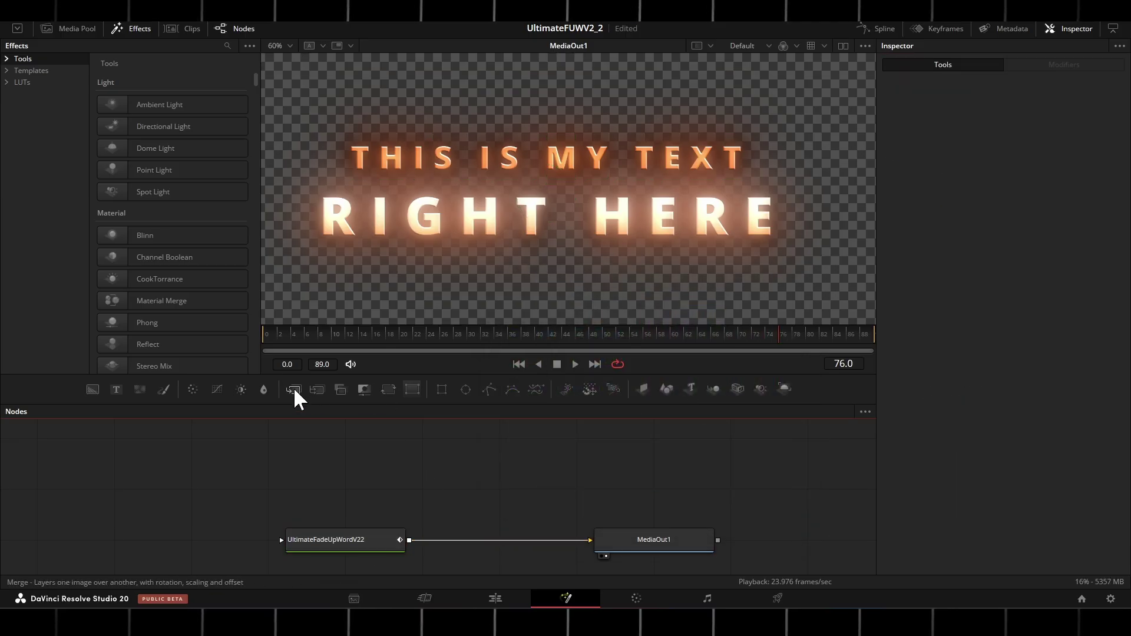
# Insert Merge1 before the output and feed a pasted UltimateFadeUpWordV22_1 into its foreground
pyautogui.moveTo(294, 389); pyautogui.dragTo(472, 542)
pyautogui.click(365, 537)
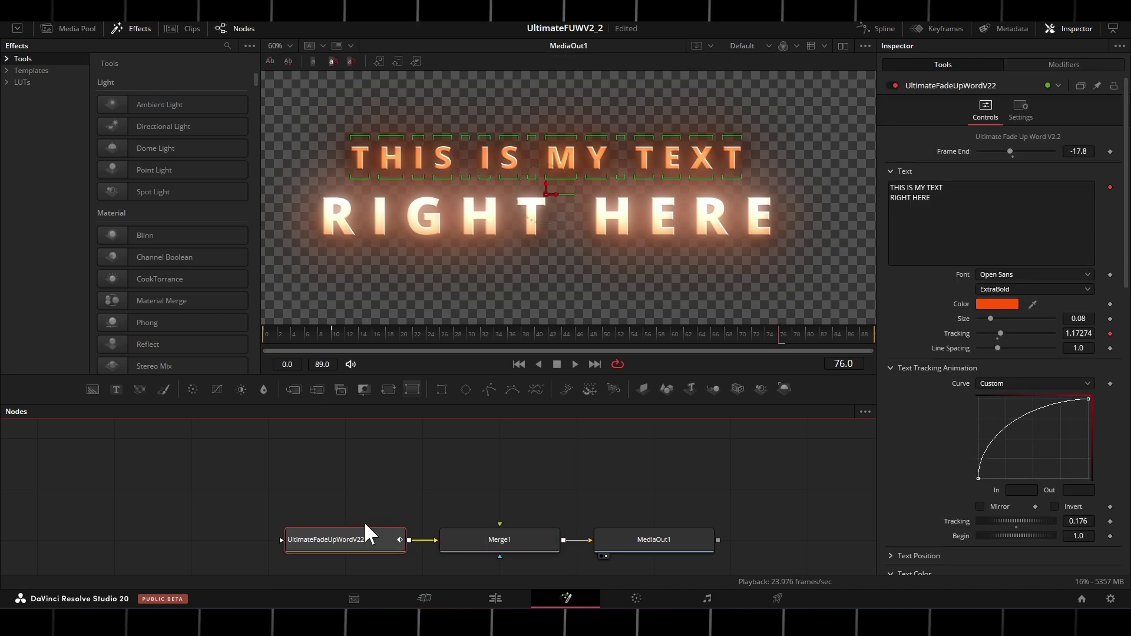
pyautogui.click(351, 498)
pyautogui.hotkey('ctrl', 'v')
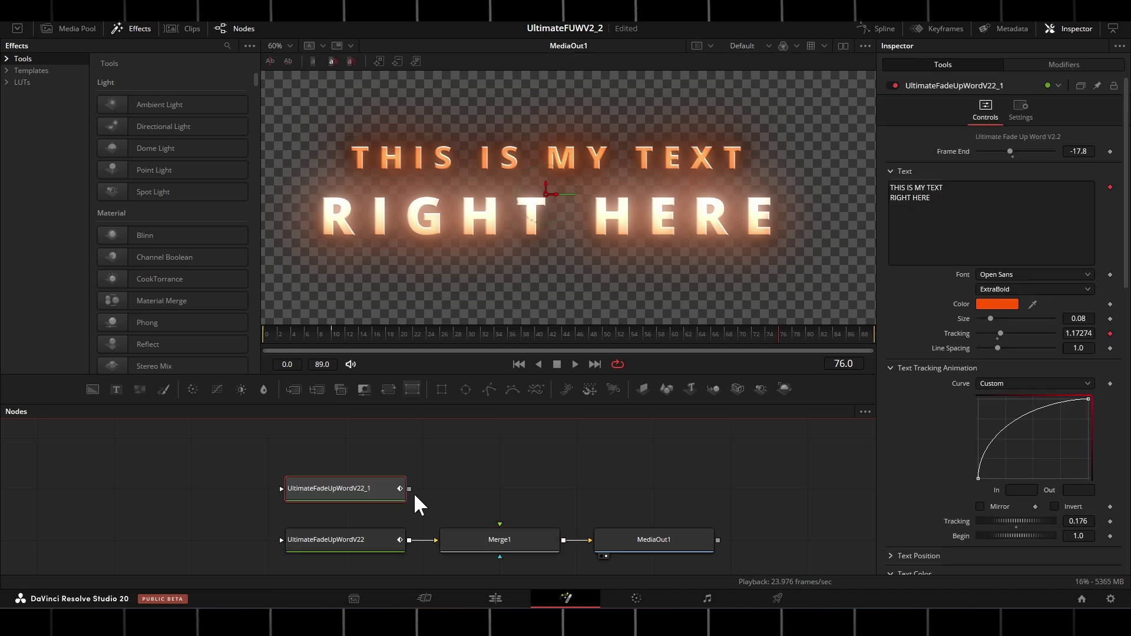
pyautogui.moveTo(499, 514); pyautogui.dragTo(500, 522)
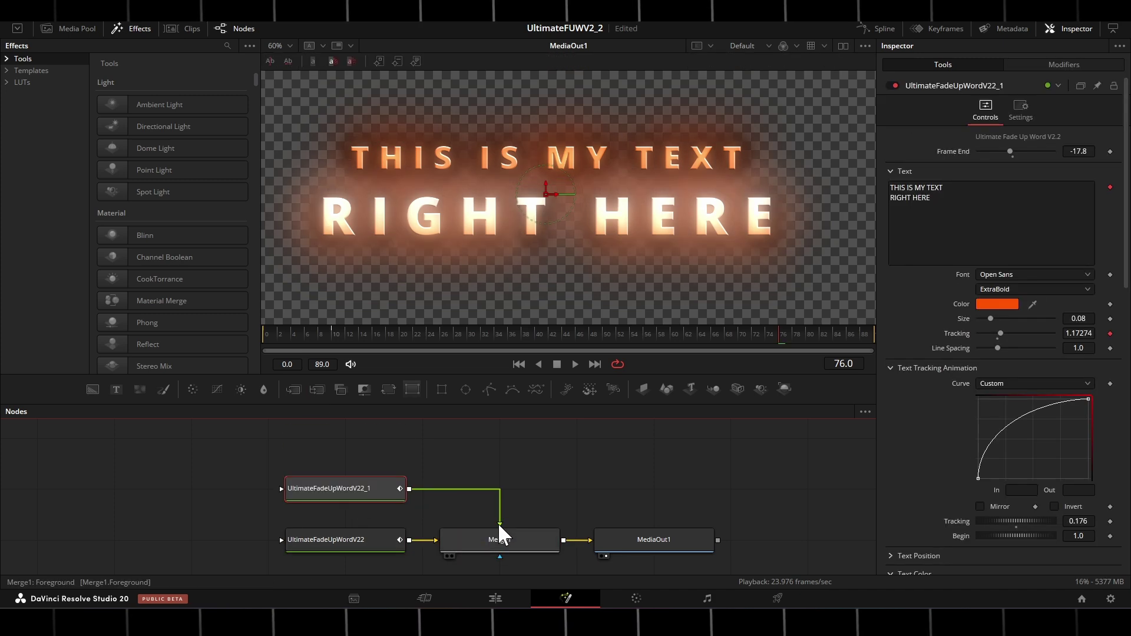
# Connect a new Rectangle mask to the duplicate title's mask input
pyautogui.click(260, 452)
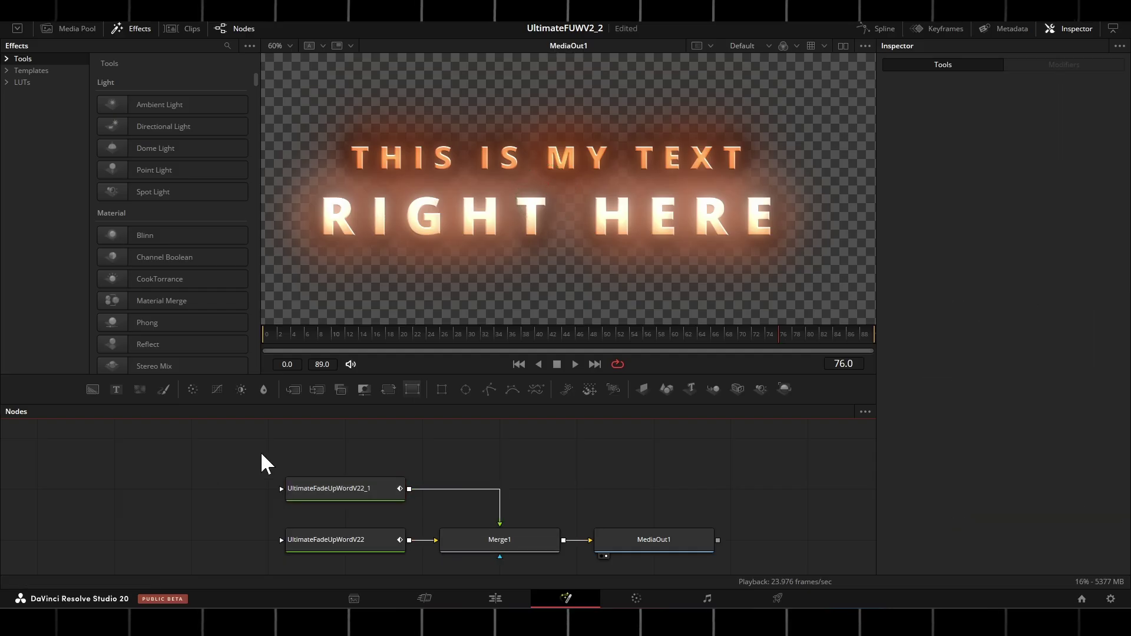
pyautogui.moveTo(442, 393); pyautogui.dragTo(162, 496)
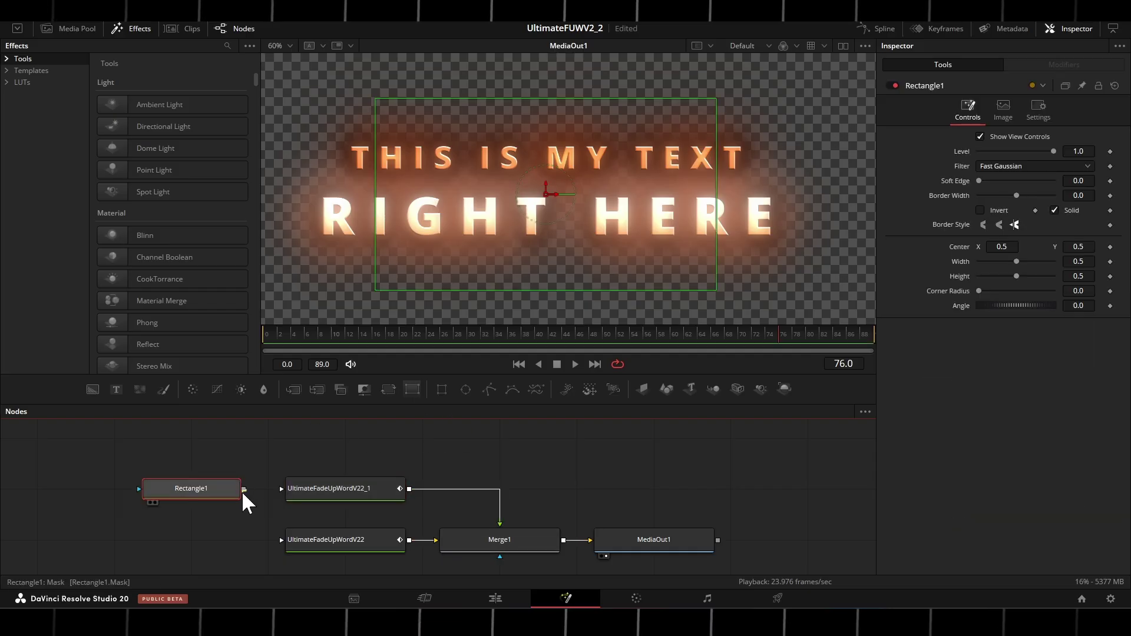
pyautogui.moveTo(242, 490); pyautogui.dragTo(278, 487)
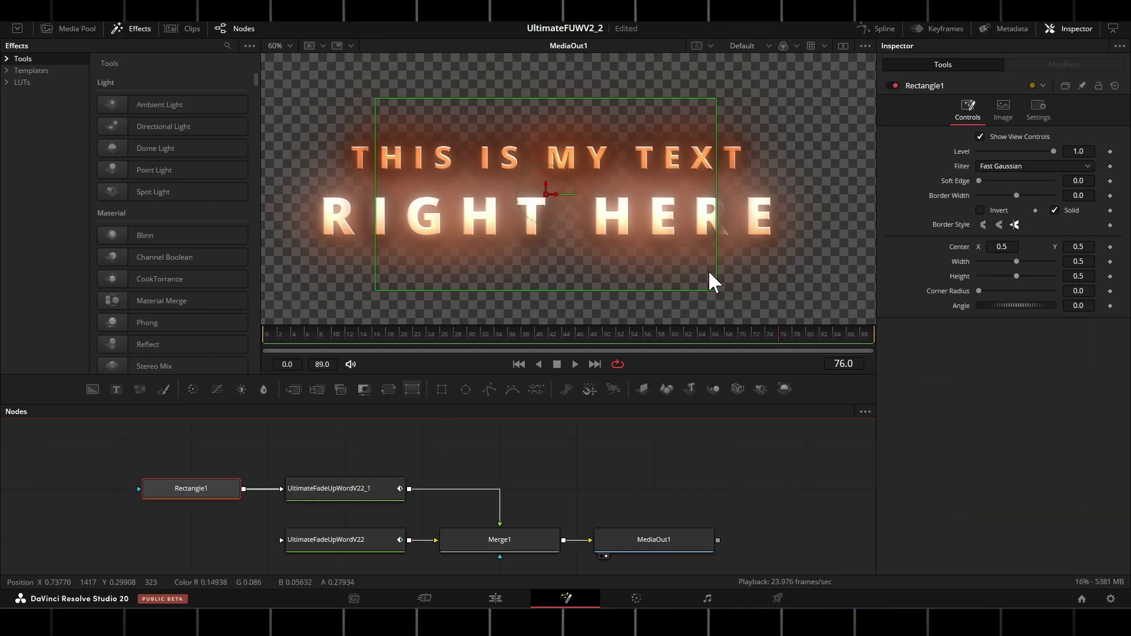
# Size the rectangle to Width 1 and Height 1, shift Center Y to 1.057, and fit the viewer
pyautogui.moveTo(715, 270); pyautogui.dragTo(972, 284)
pyautogui.doubleClick(1079, 261)
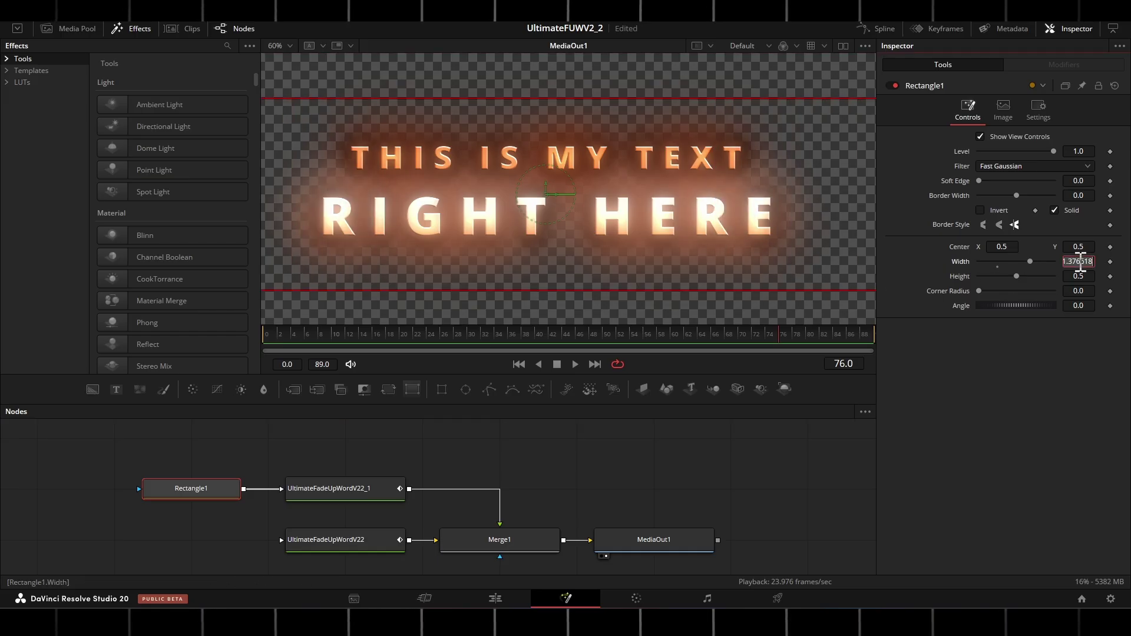
pyautogui.write('1')
pyautogui.press('Tab')
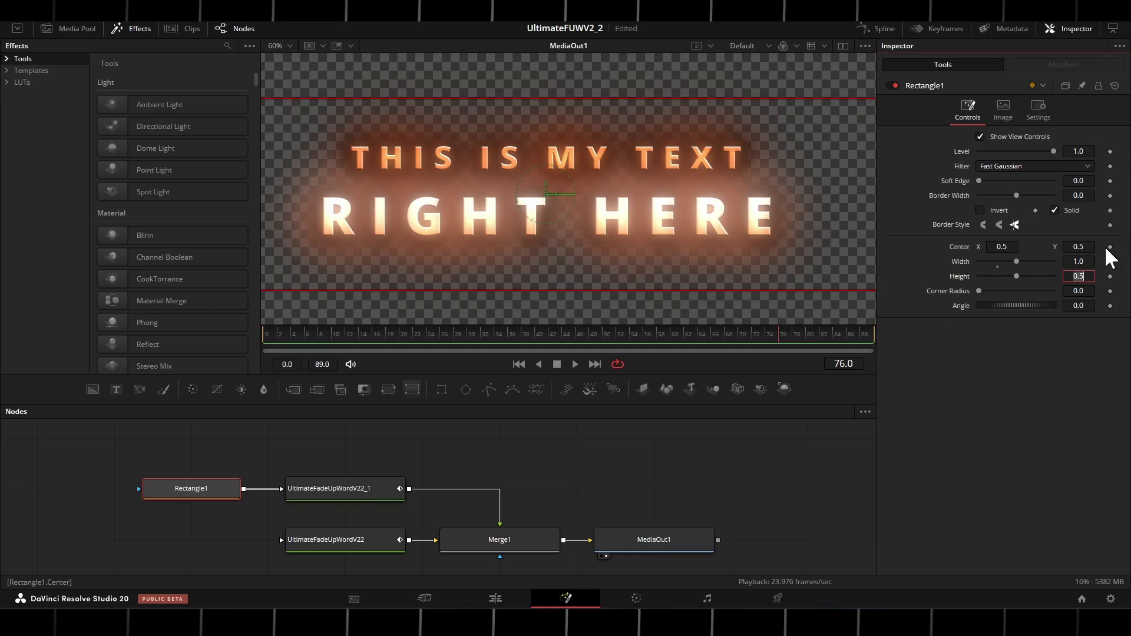
pyautogui.write('1')
pyautogui.press('Tab')
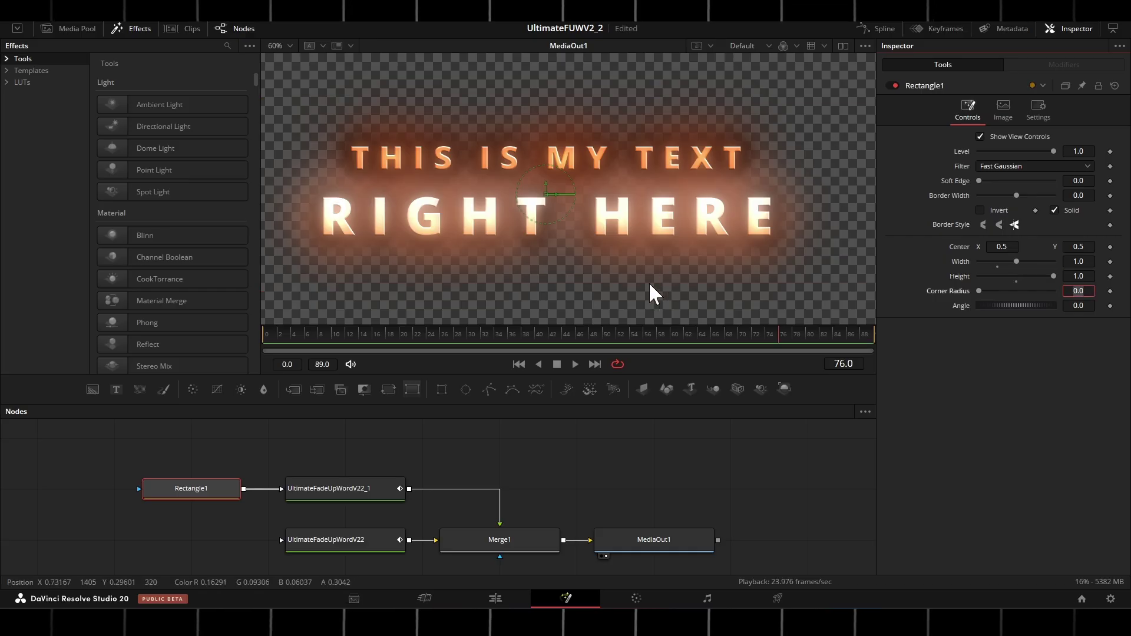
pyautogui.click(202, 493)
pyautogui.moveTo(1078, 246)
pyautogui.mouseDown()
pyautogui.moveTo(1128, 246)
pyautogui.moveTo(1072, 245)
pyautogui.mouseUp()
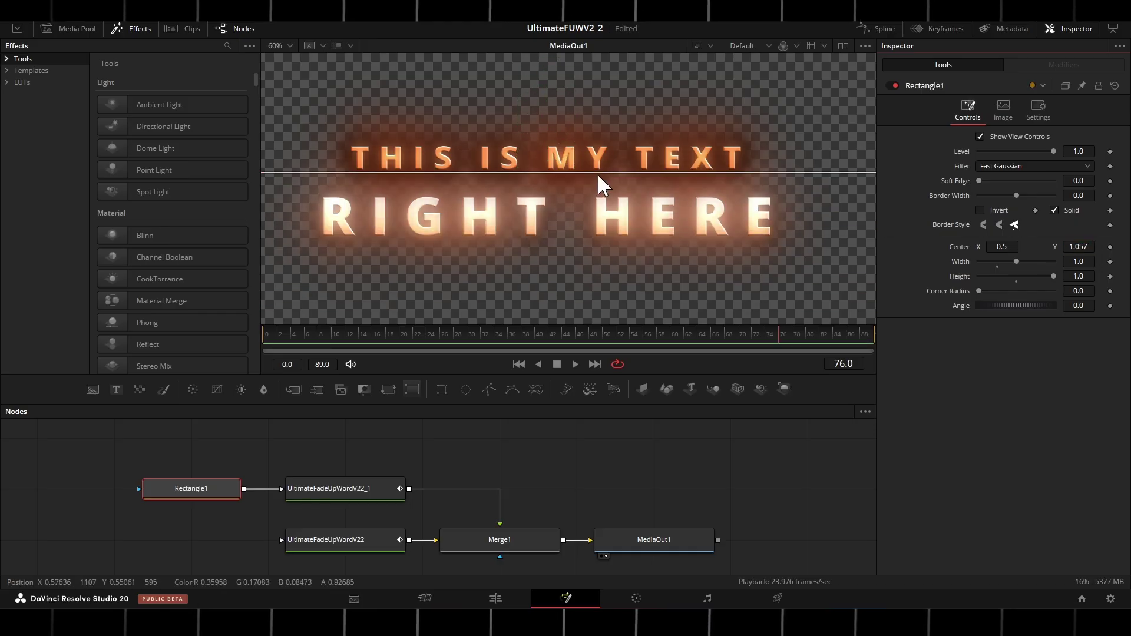
pyautogui.click(285, 47)
# Duplicate Rectangle1 as Rectangle1_1 for the original title's mask and tick Invert
pyautogui.click(285, 63)
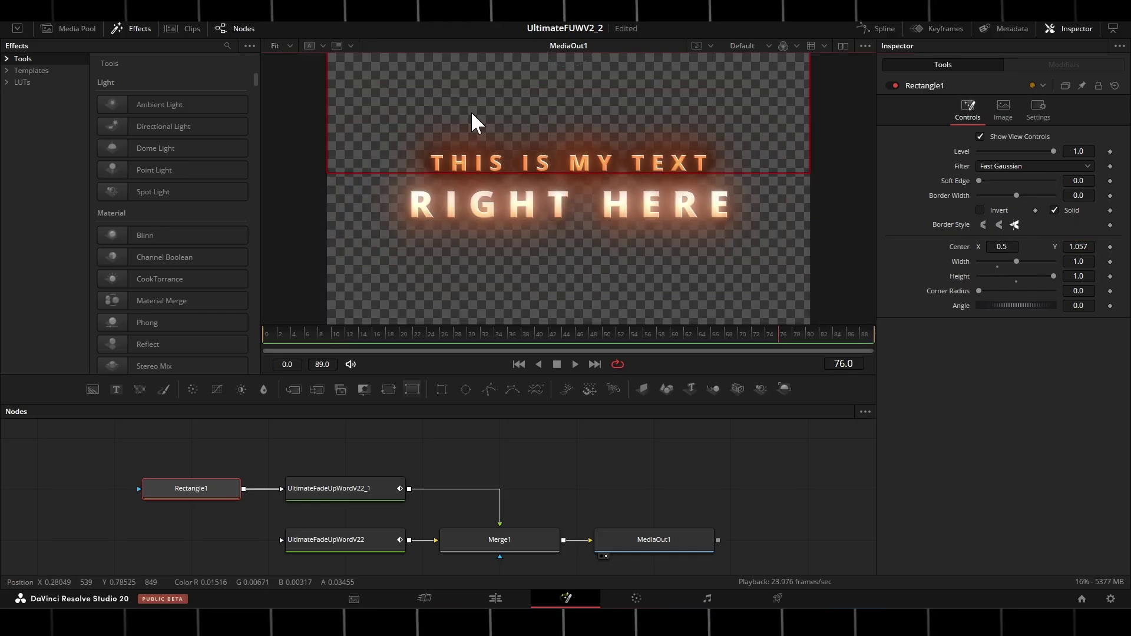
pyautogui.click(186, 490)
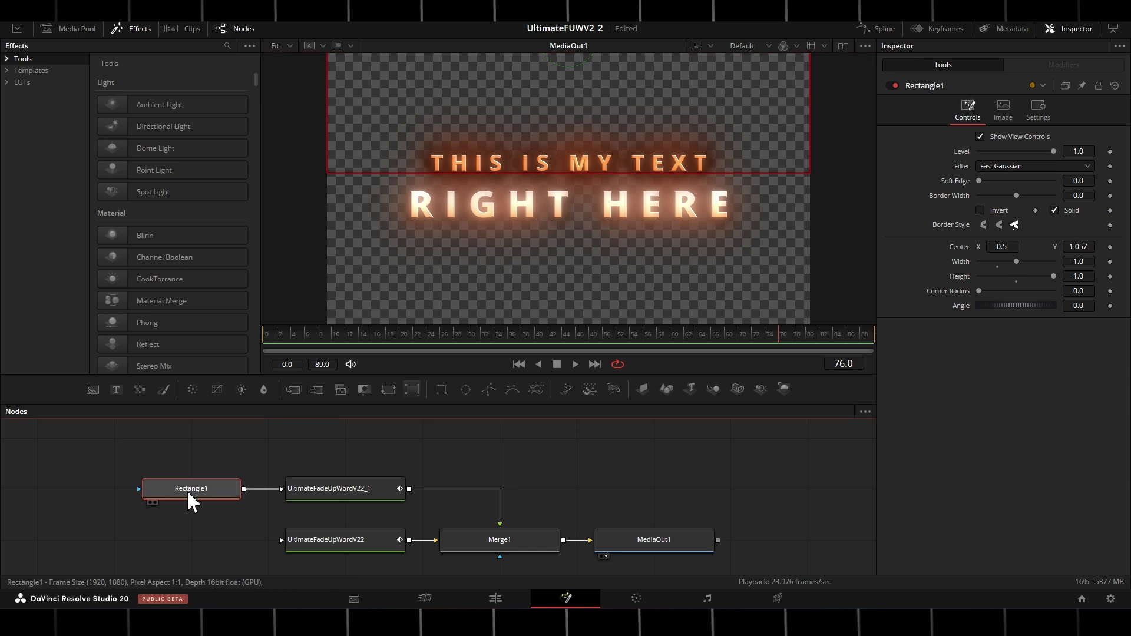
pyautogui.hotkey('ctrl', 'c')
pyautogui.hotkey('ctrl', 'v')
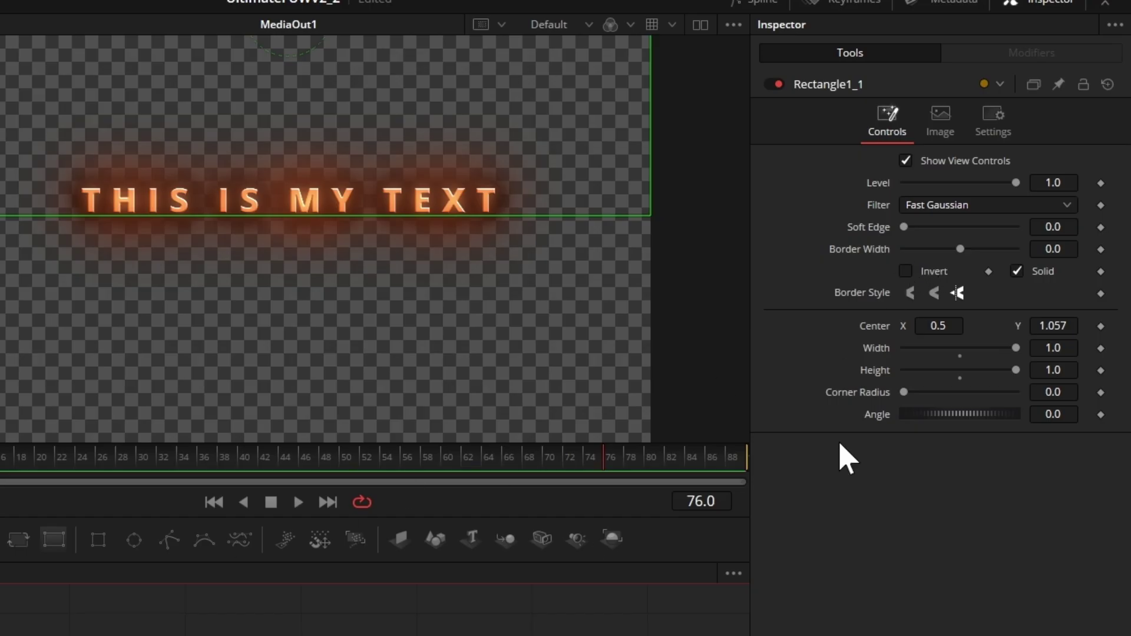
pyautogui.click(905, 271)
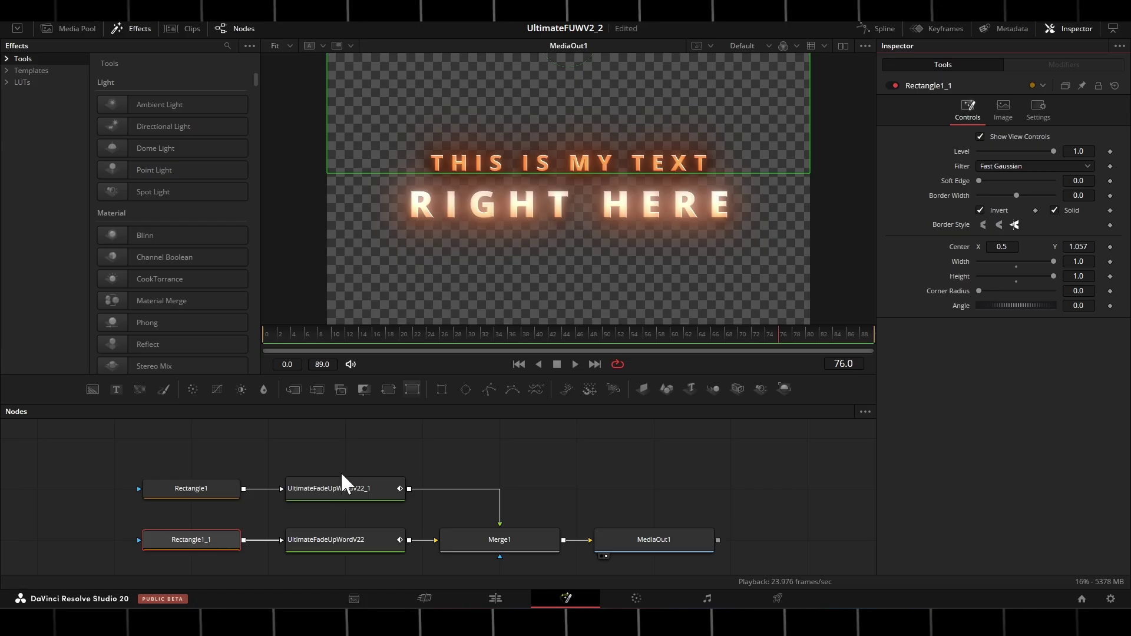
pyautogui.click(343, 488)
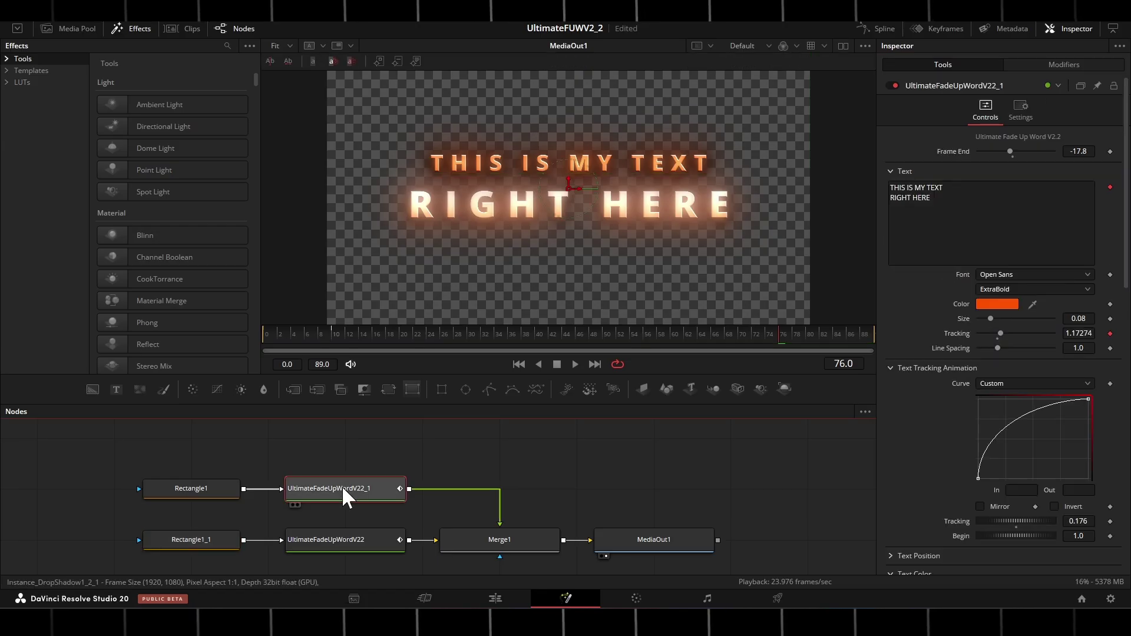
# Add a Transform after UltimateFadeUpWordV22_1 with Center Y 0.445, then play the fade-up from frame 0
pyautogui.click(387, 390)
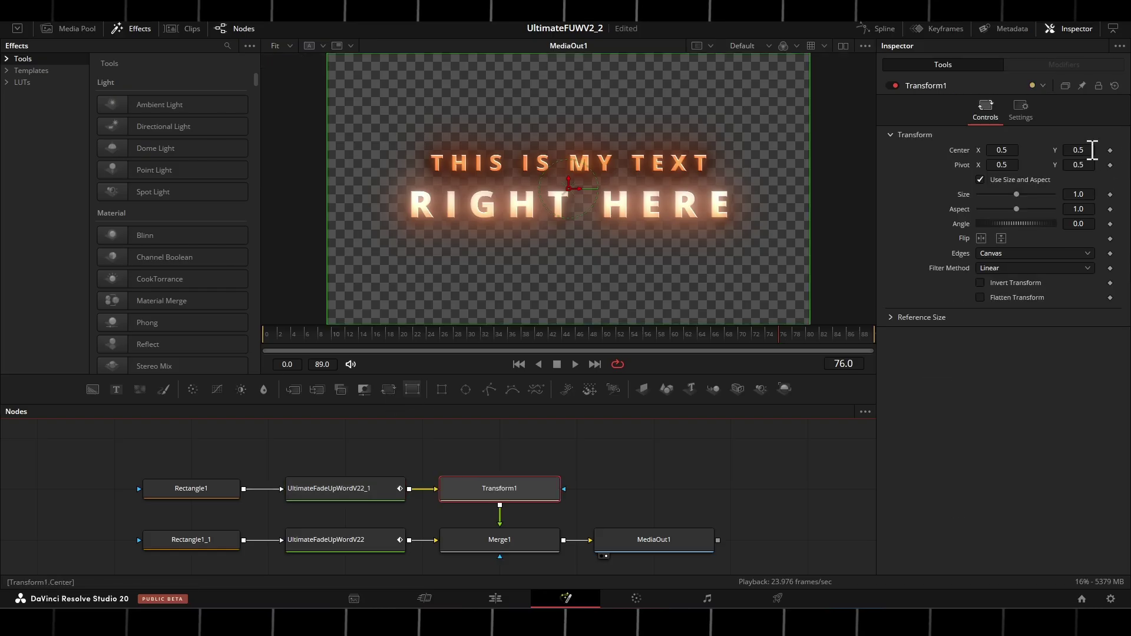
pyautogui.moveTo(1092, 149); pyautogui.dragTo(1074, 150)
pyautogui.click(272, 340)
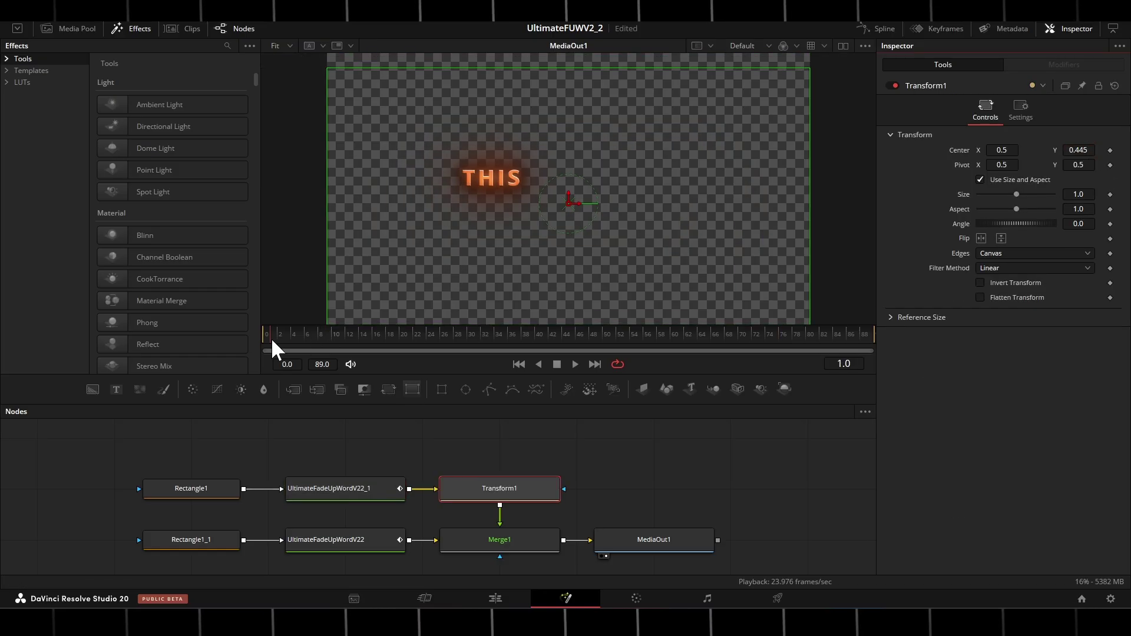
pyautogui.moveTo(271, 338); pyautogui.dragTo(219, 346)
pyautogui.click(310, 462)
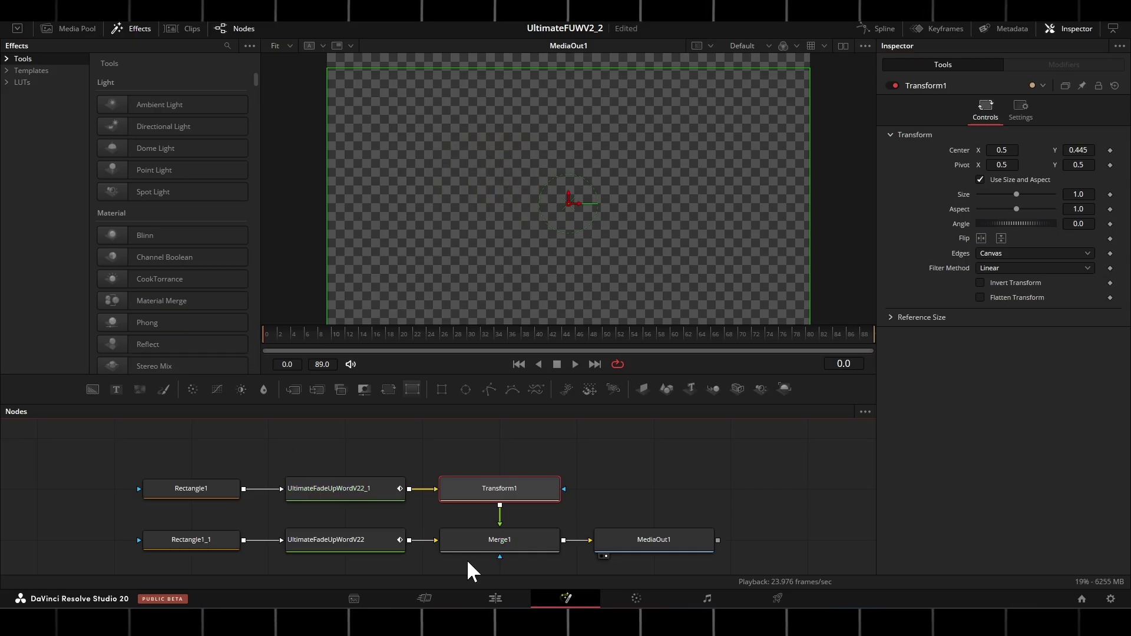
pyautogui.press('space')
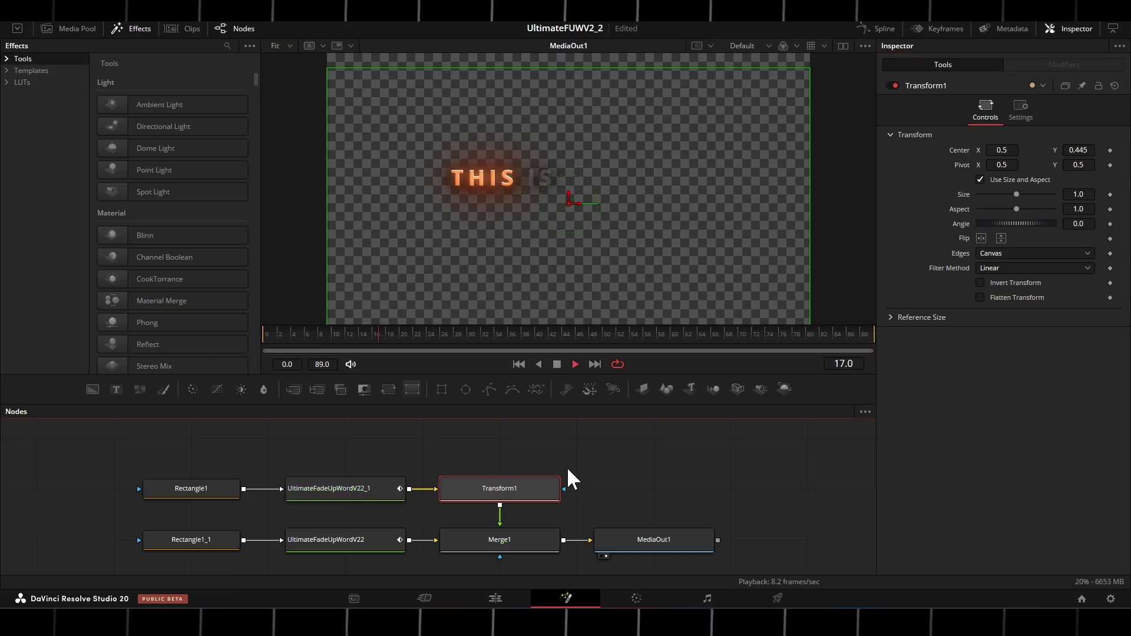